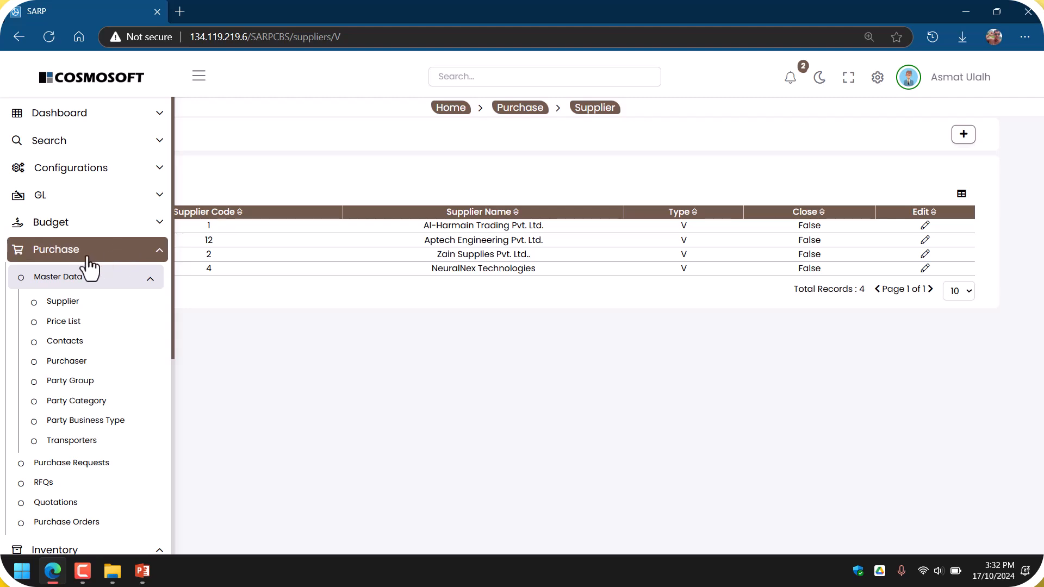
Start a new supplier record and look at its supplier name field and supplier category options
click(95, 251)
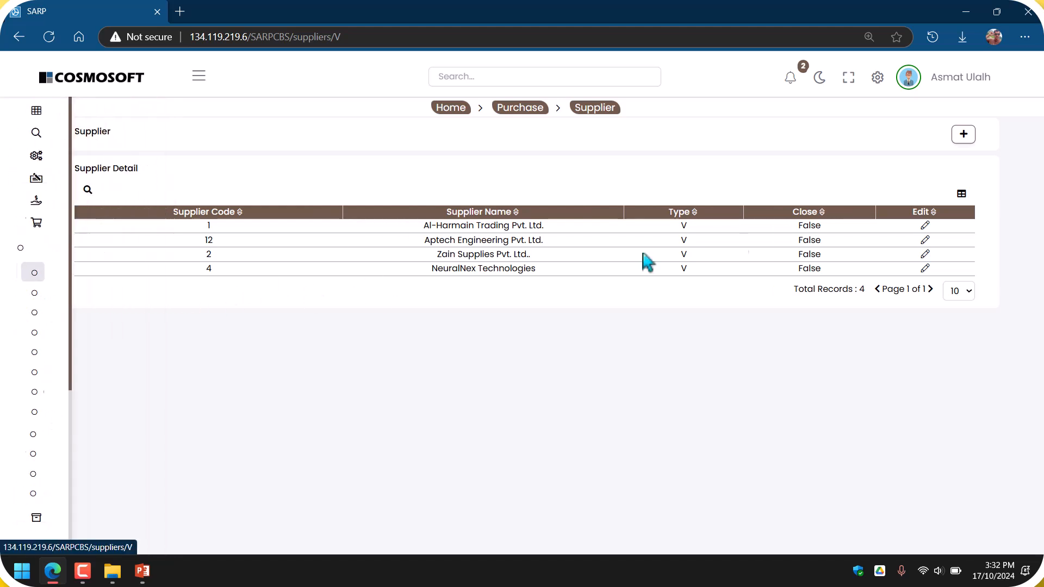
click(964, 136)
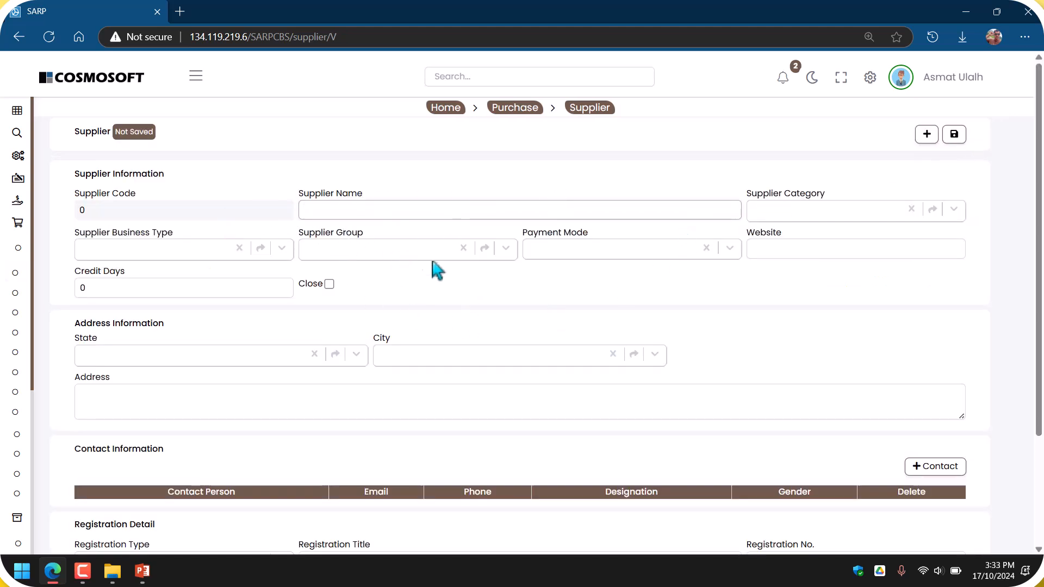
click(406, 212)
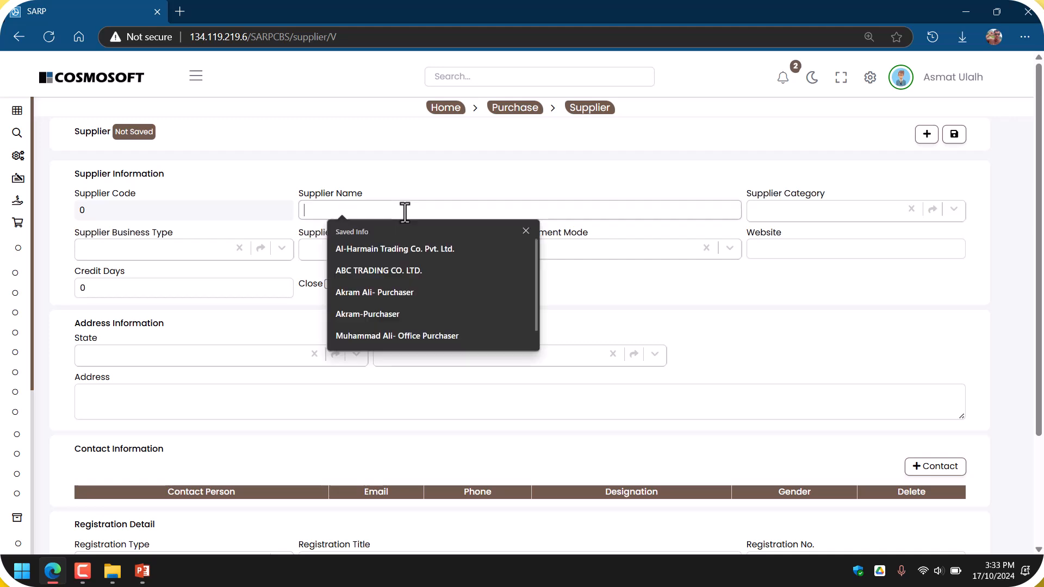
click(742, 278)
click(954, 211)
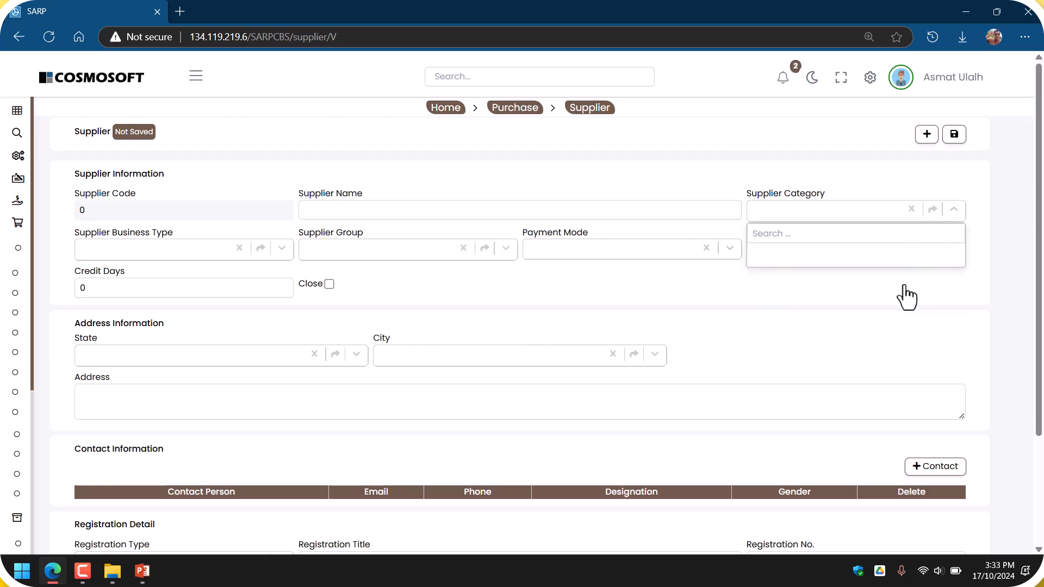
click(381, 317)
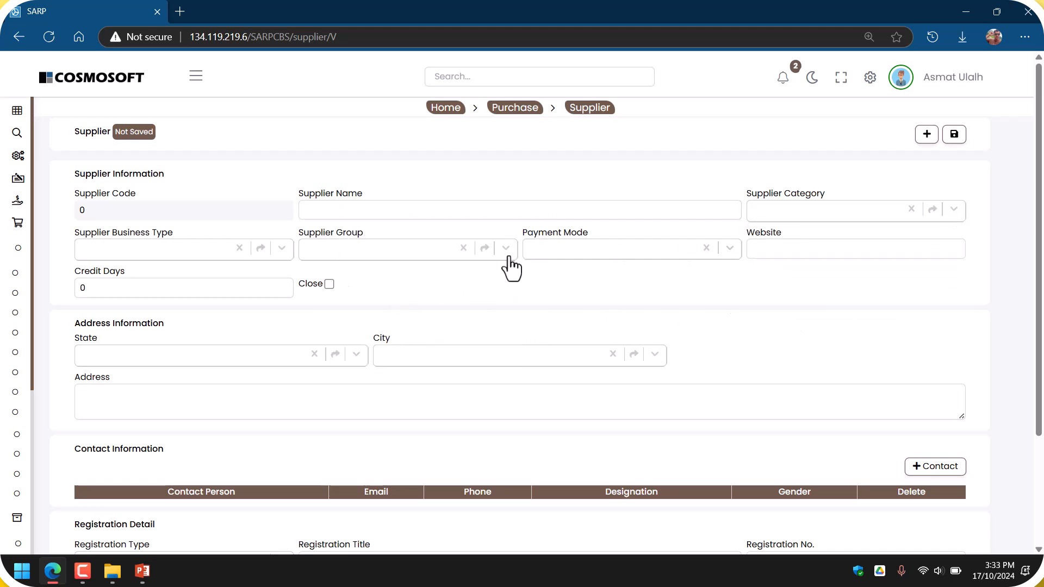
Set the supplier group to Sitara Group of Companies and the business type to Raw Material Supplier, leaving credit days at 0
click(507, 252)
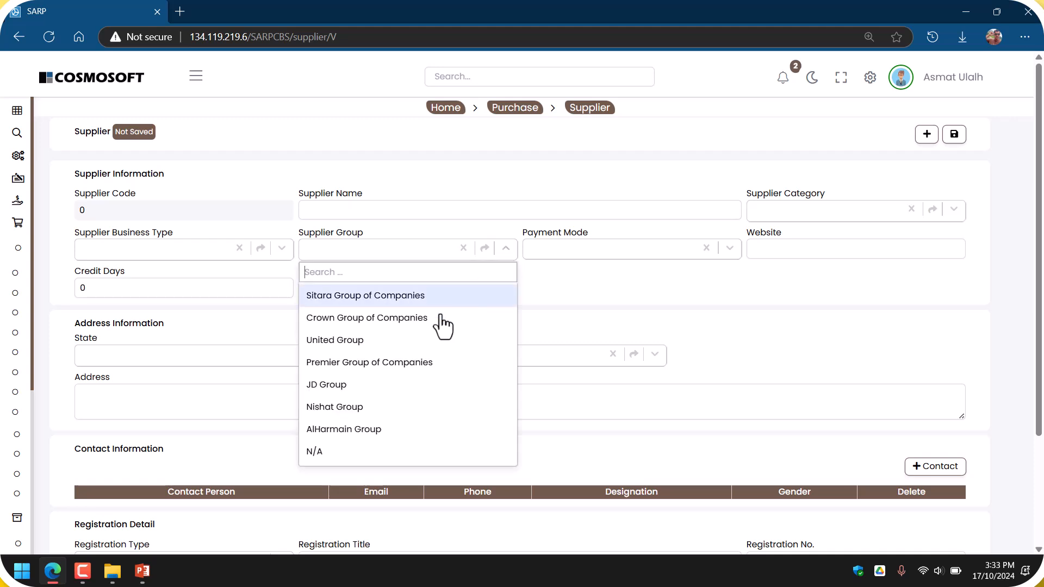
click(380, 300)
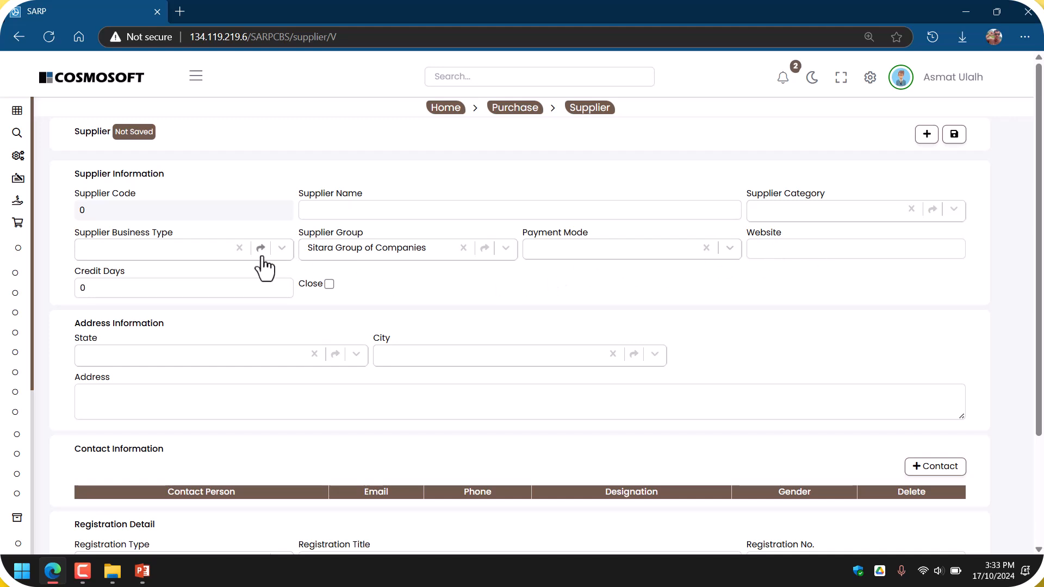
click(281, 251)
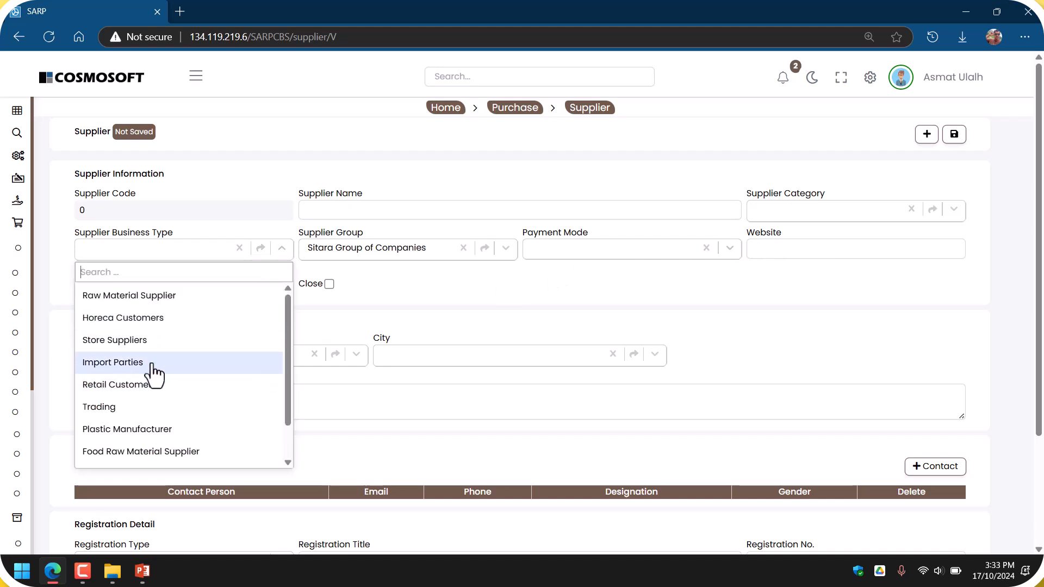
click(146, 298)
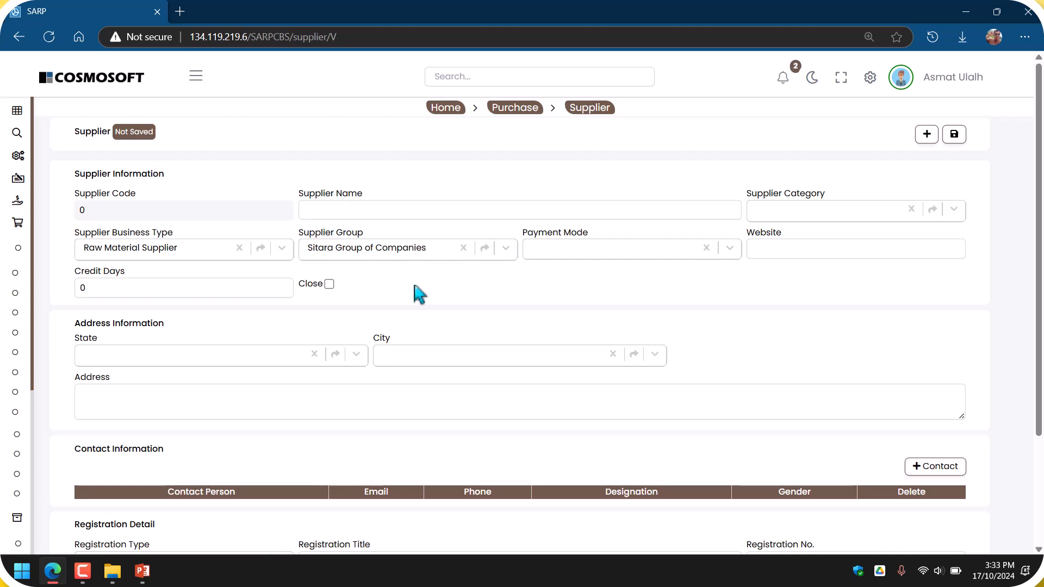
drag(180, 289, 70, 288)
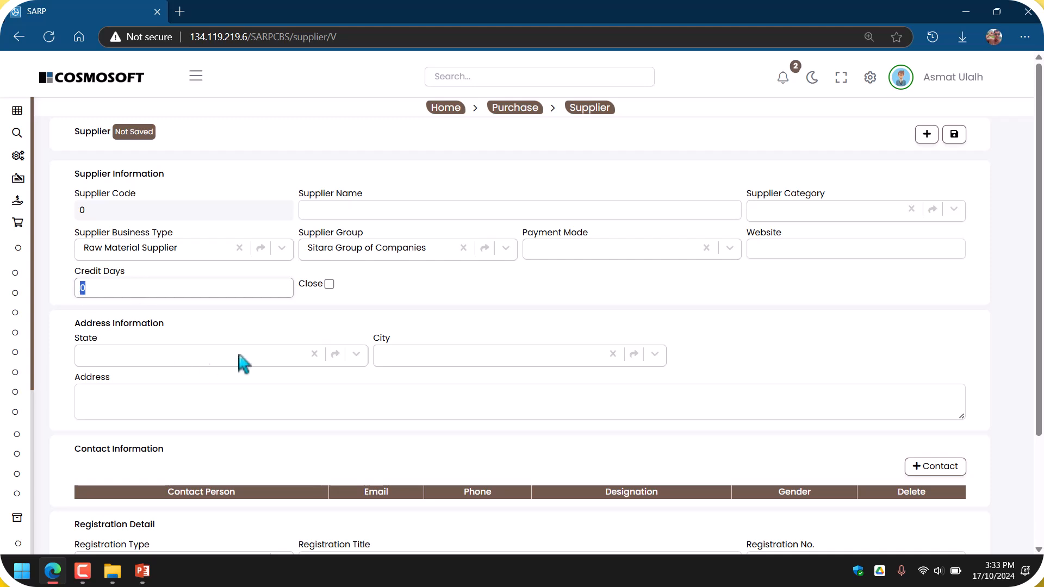
click(384, 328)
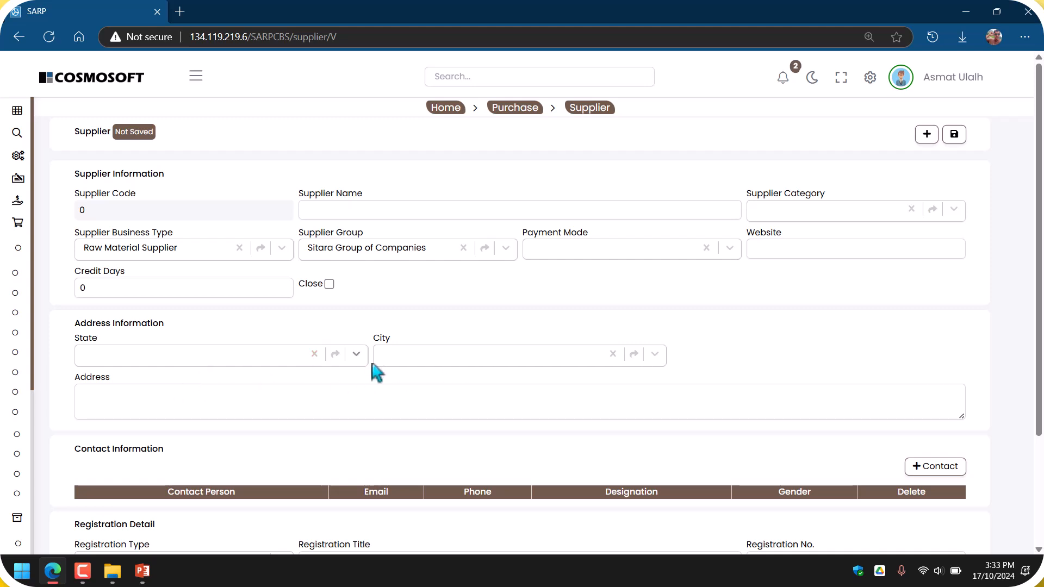
Add the first two existing contacts from the contact list to the supplier's contact information
scroll(251, 374, down, 1)
scroll(272, 374, down, 1)
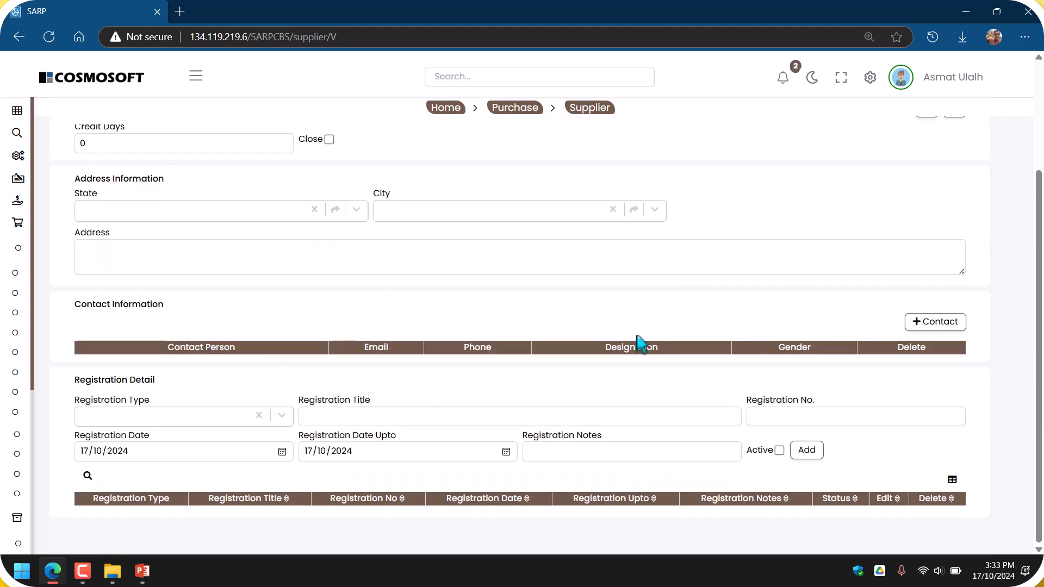
click(918, 322)
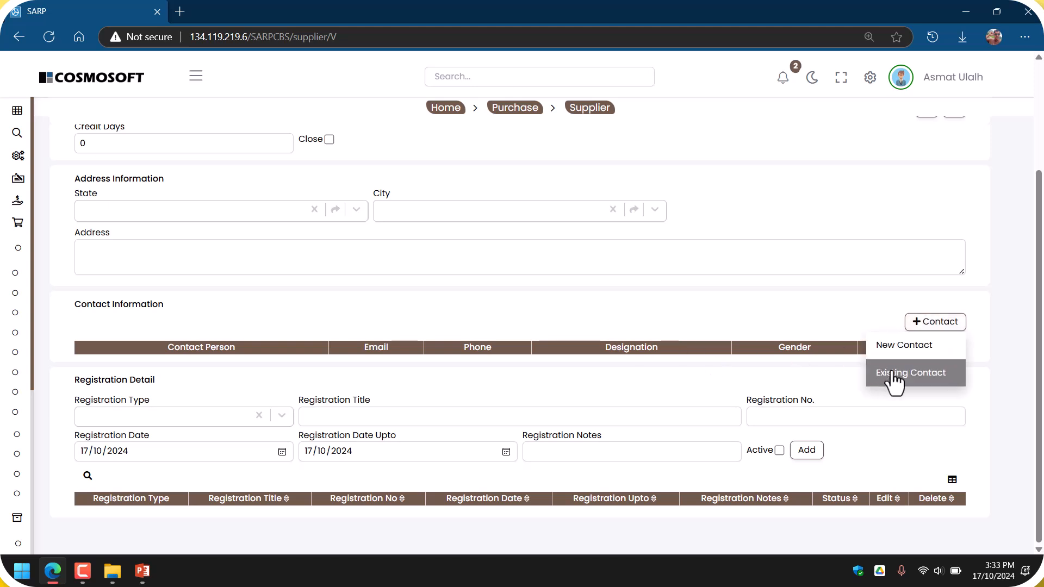
click(892, 371)
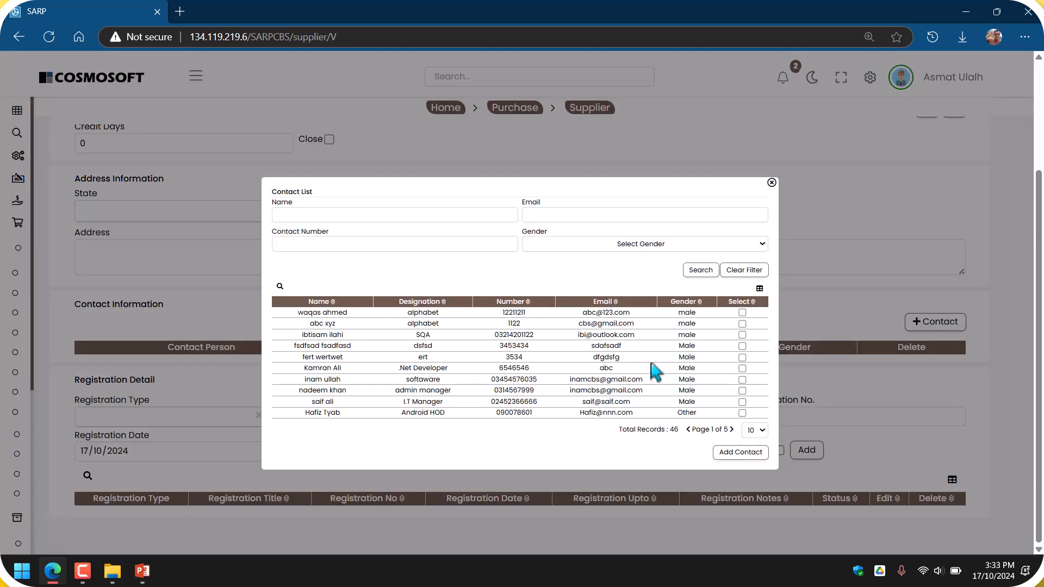
click(742, 324)
click(742, 453)
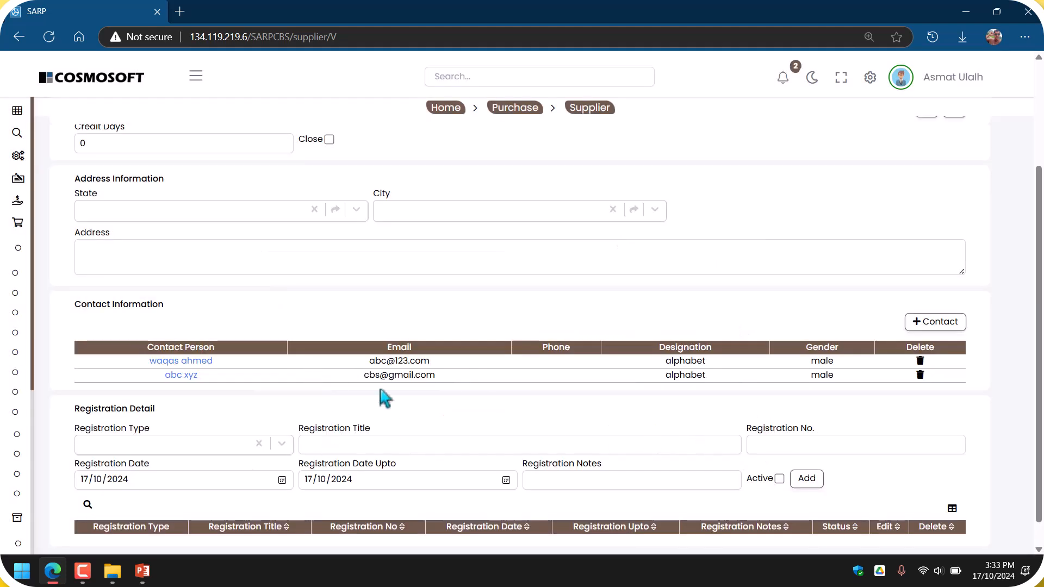
Look over the registration type and registration title fields in the supplier's registration details
scroll(400, 419, down, 1)
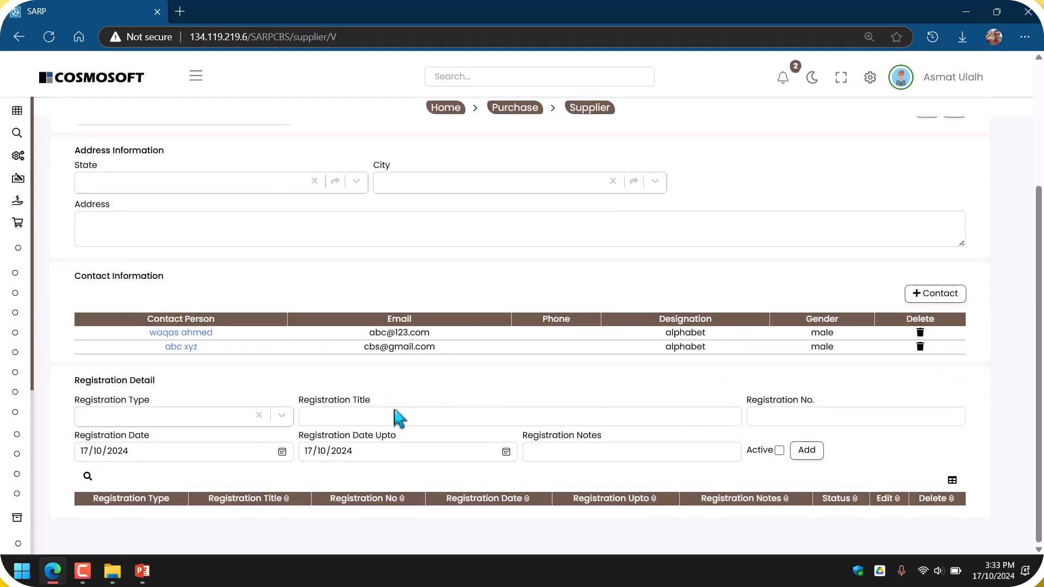
click(271, 418)
click(178, 465)
click(493, 414)
click(560, 375)
scroll(566, 444, up, 3)
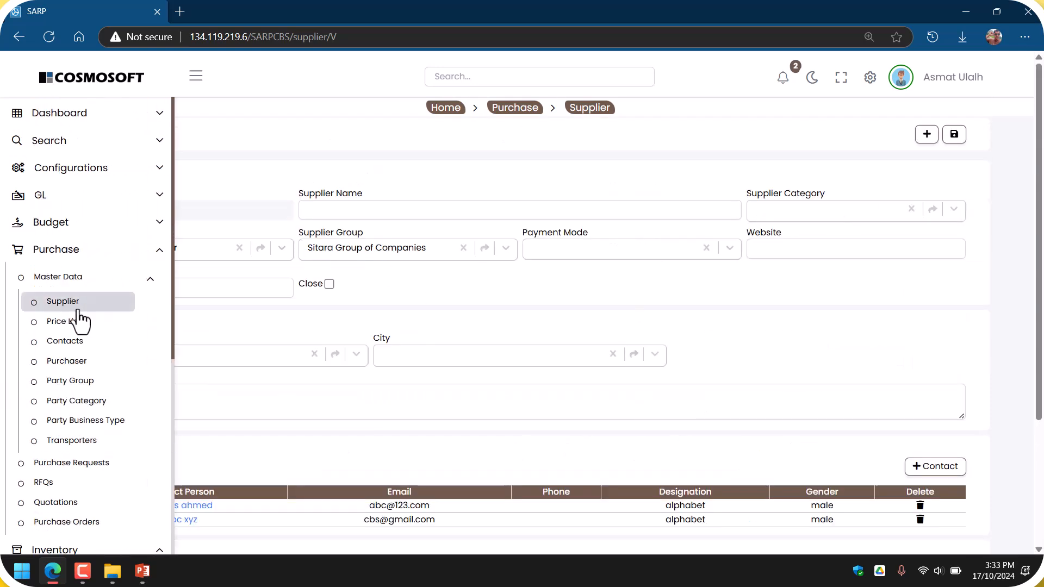
Review the purchase master data pages for Price List, Contacts, Purchaser, Party Group, Party Category, Party Business Type and Transporters
mouse_move(33, 315)
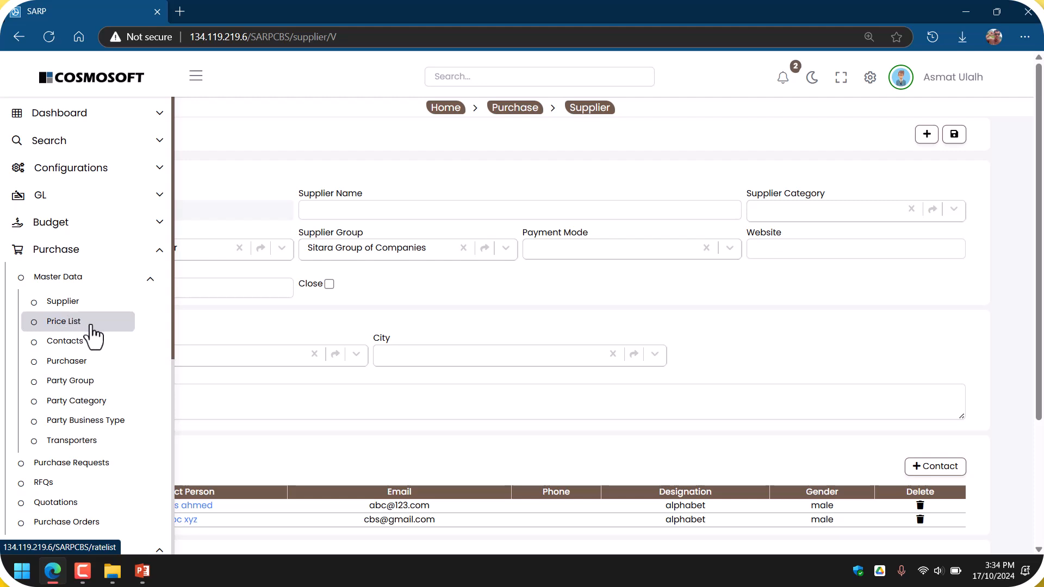
click(92, 326)
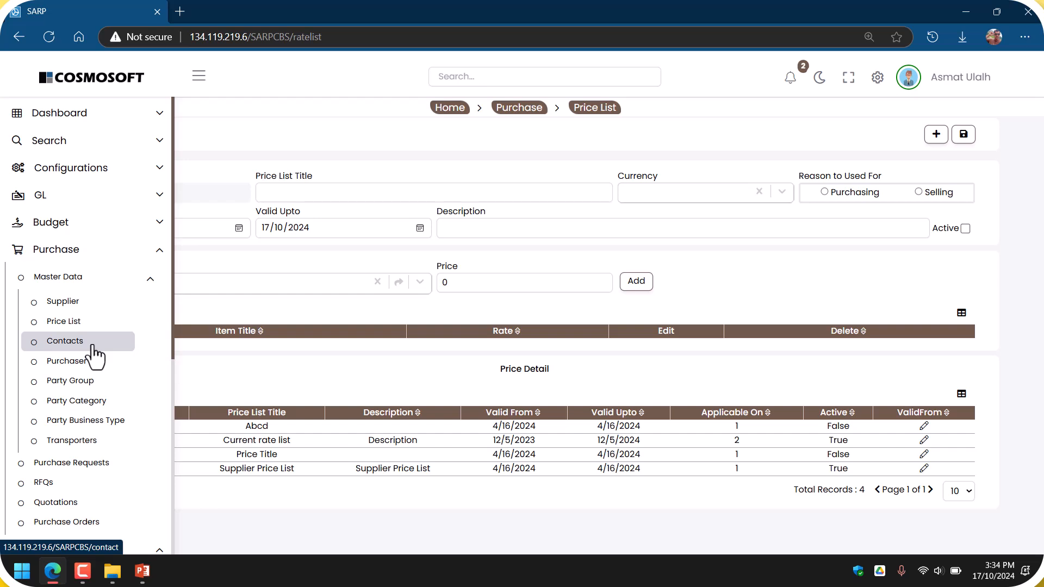
click(92, 347)
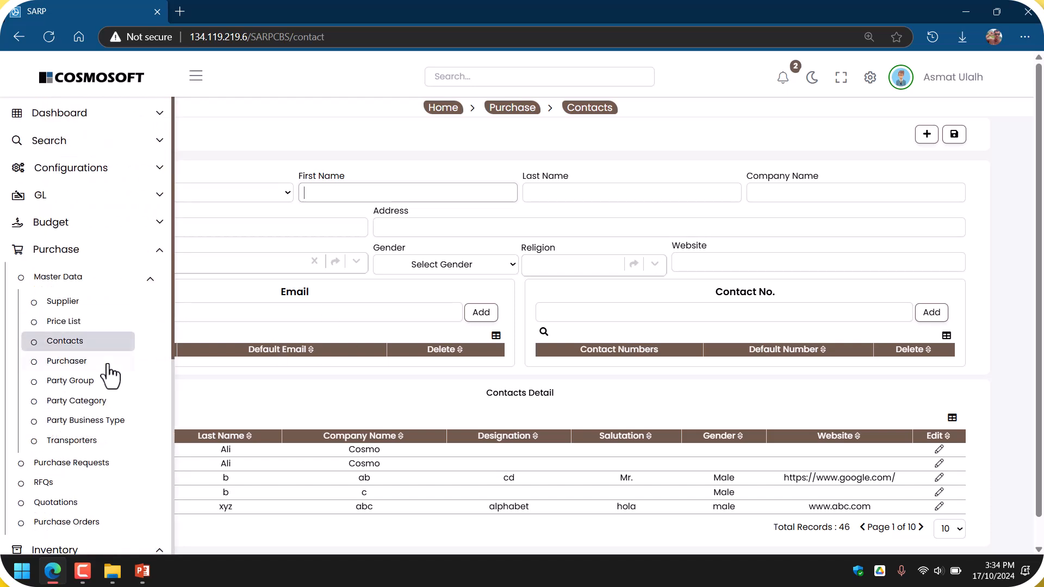
click(111, 361)
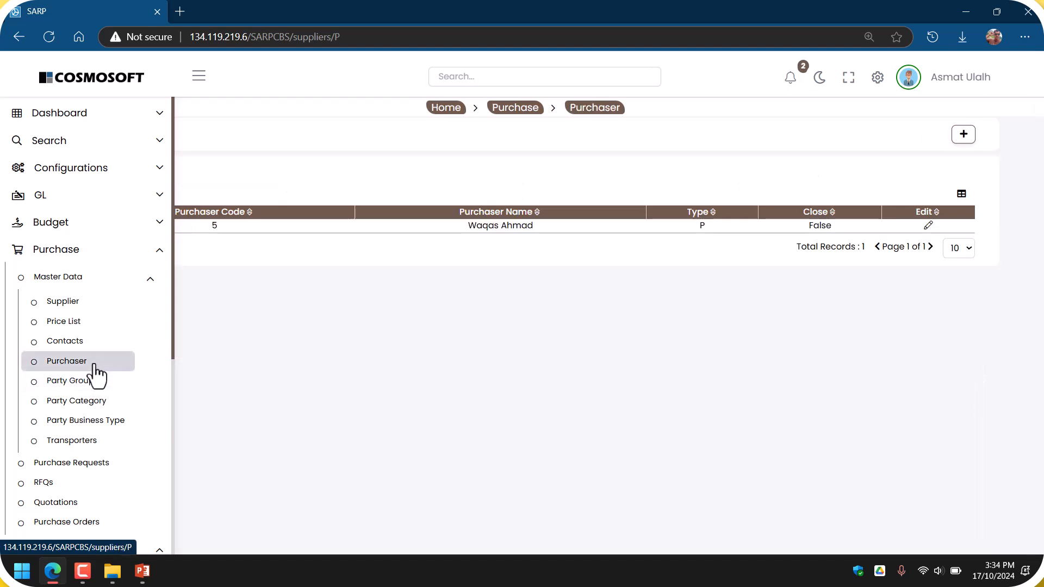
click(97, 383)
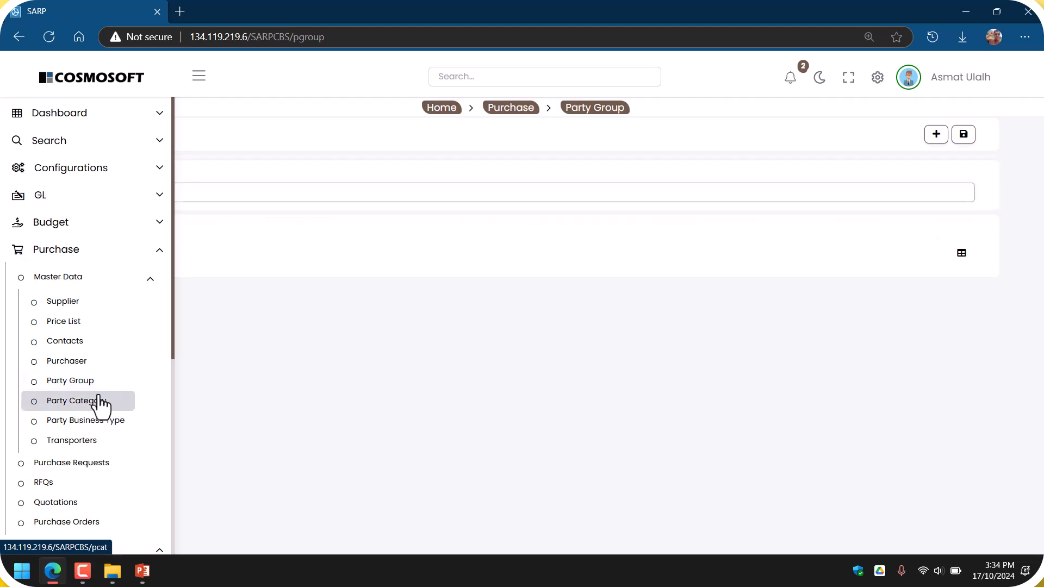
click(102, 402)
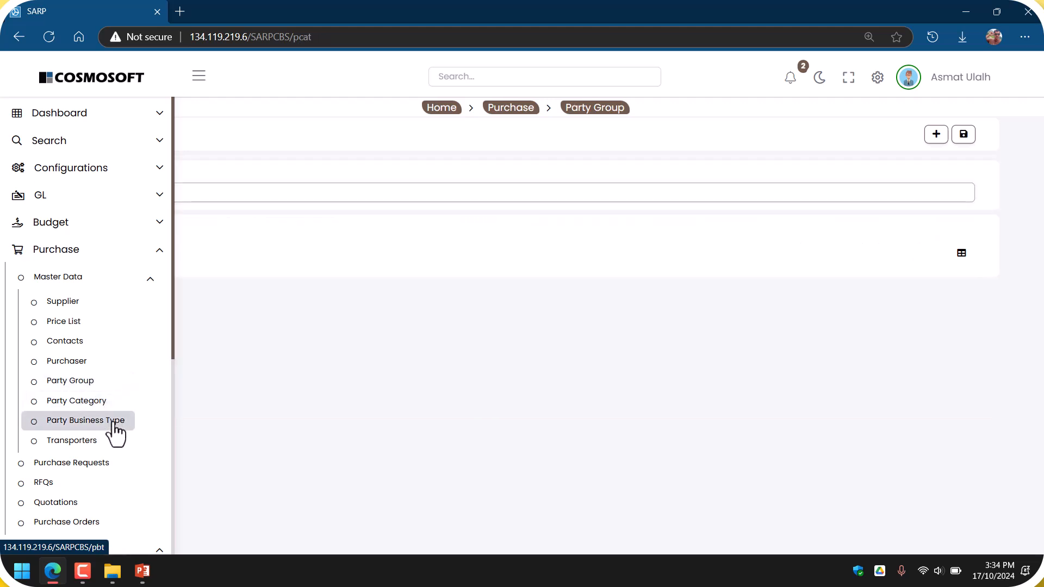
click(116, 424)
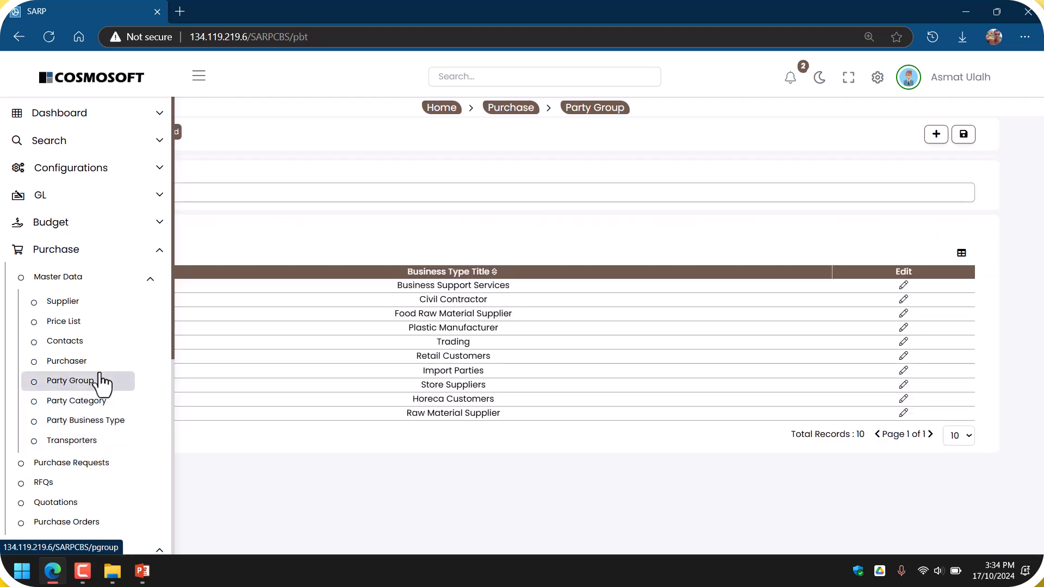
click(109, 445)
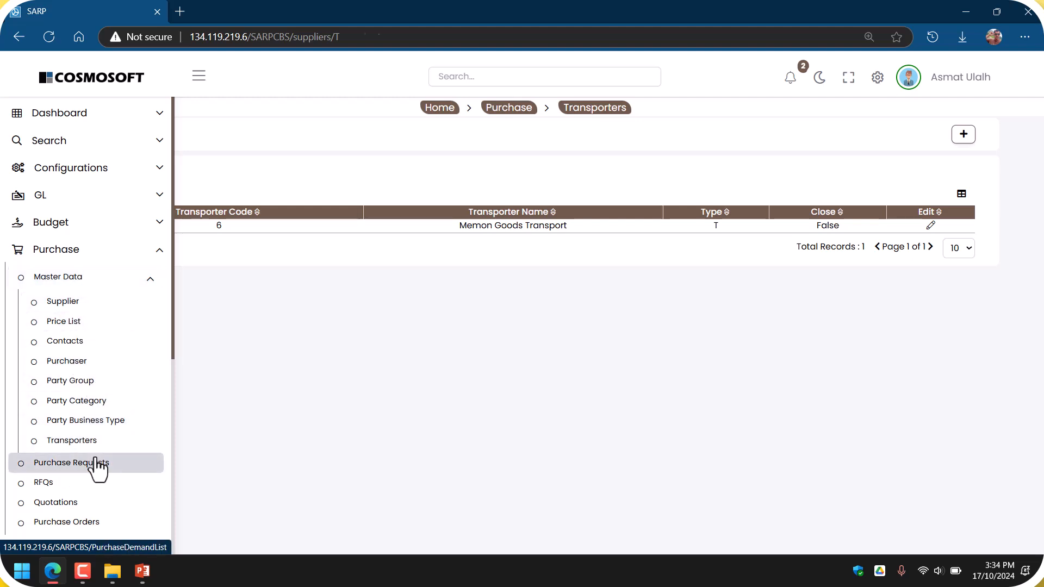
Open the purchase requests list, and highlight the Purchase Demand/Purchase Request/Purchase Requisition Note text in the PowerPoint flowchart
click(71, 463)
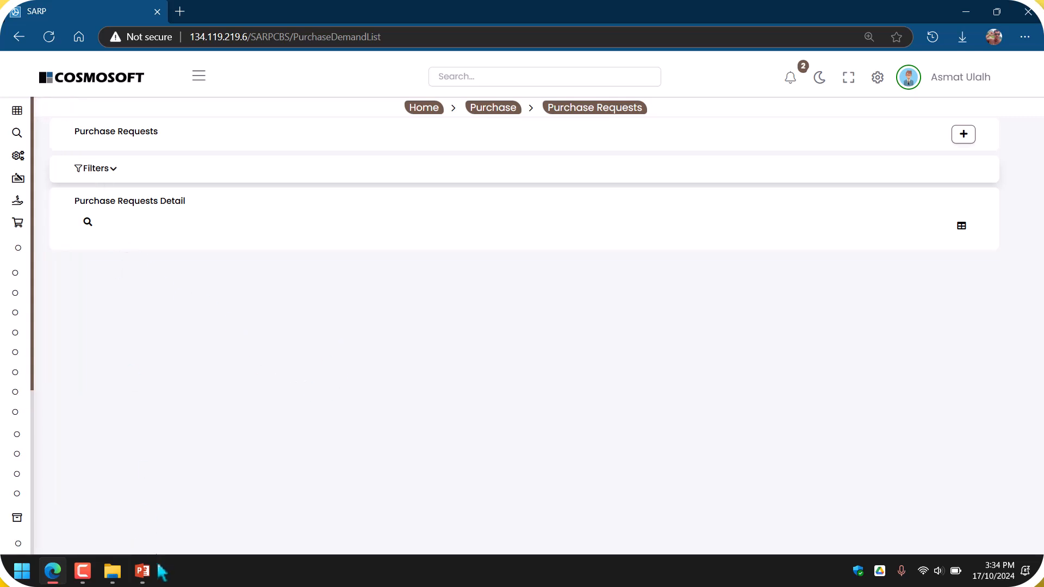
click(143, 571)
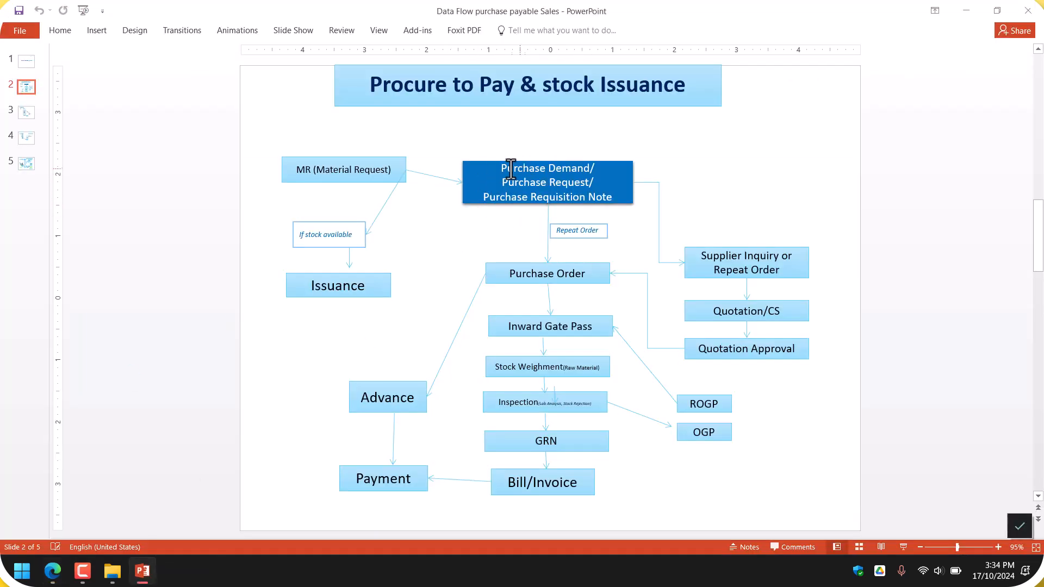
drag(499, 169, 620, 199)
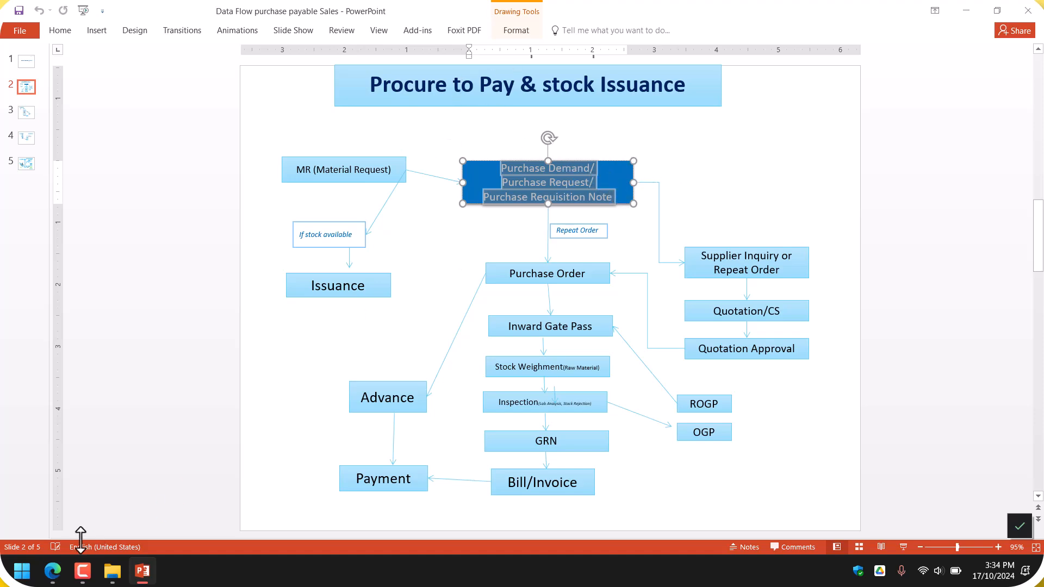
Return to the browser and expand the purchase request filters to examine them with the request list
click(52, 571)
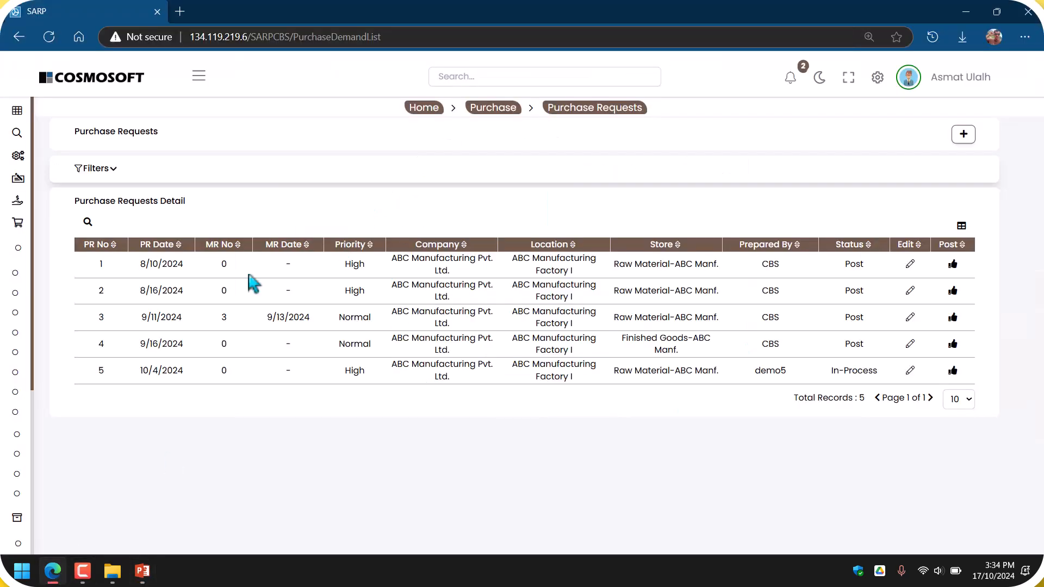
mouse_move(19, 348)
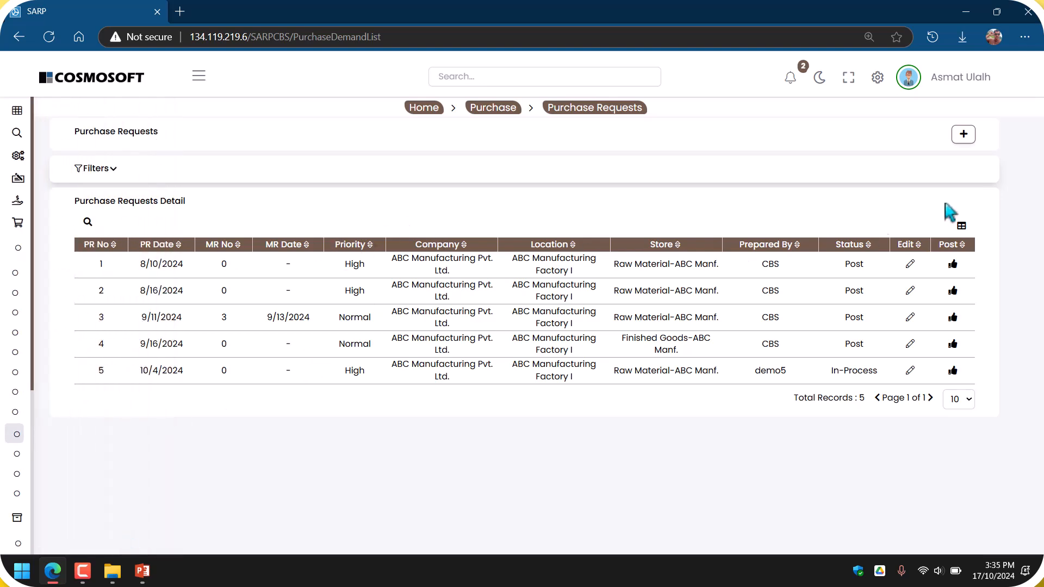
click(101, 168)
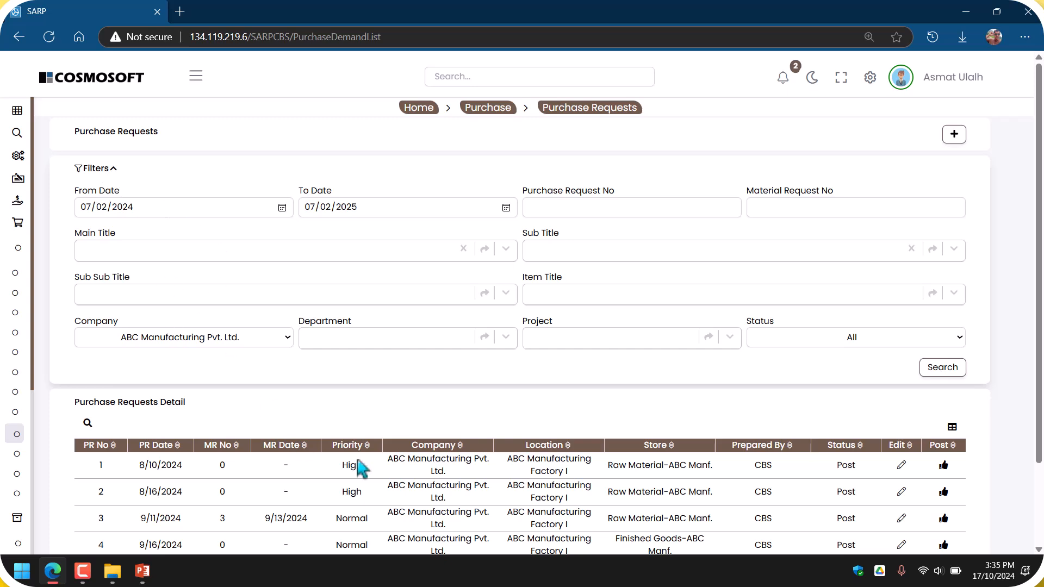
scroll(597, 412, down, 1)
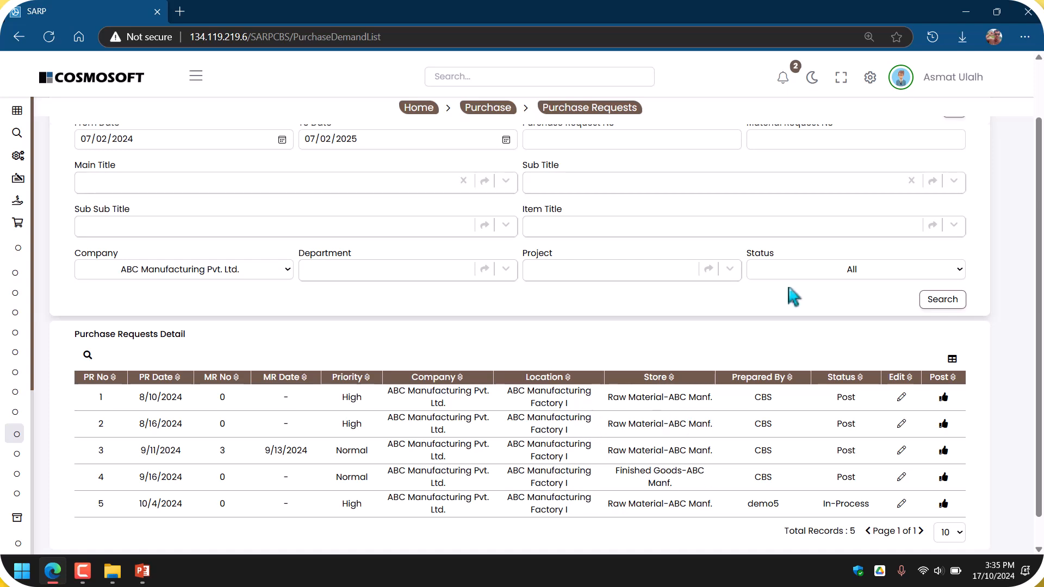
Open the session settings and review the available choices for company, location and store
click(901, 81)
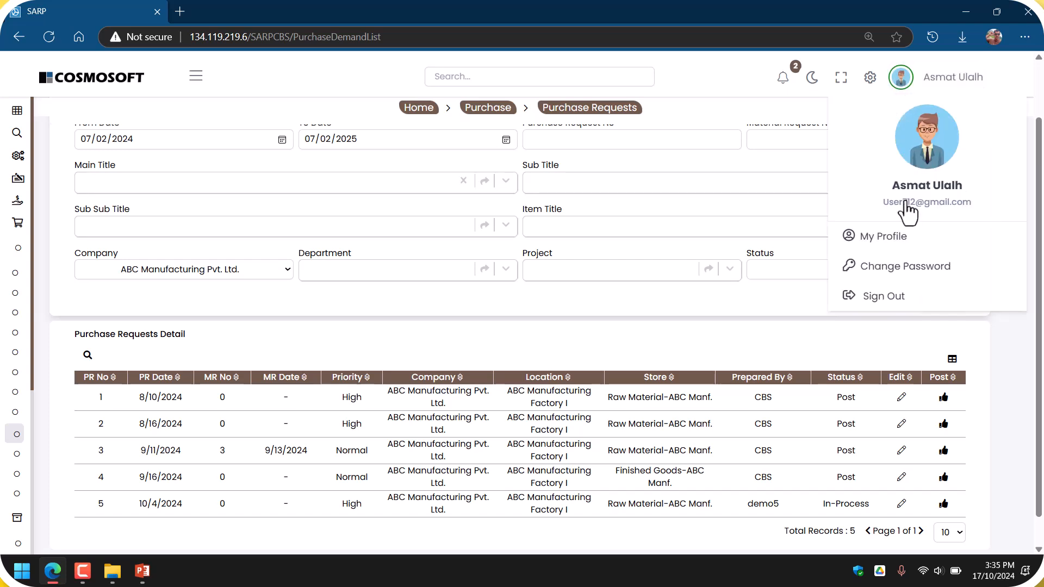
click(866, 81)
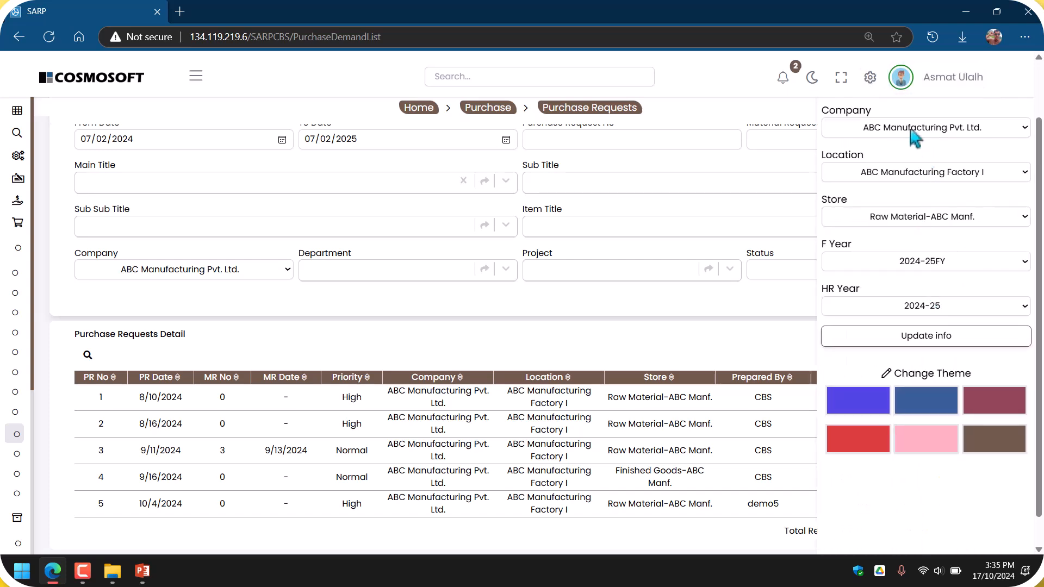
click(915, 136)
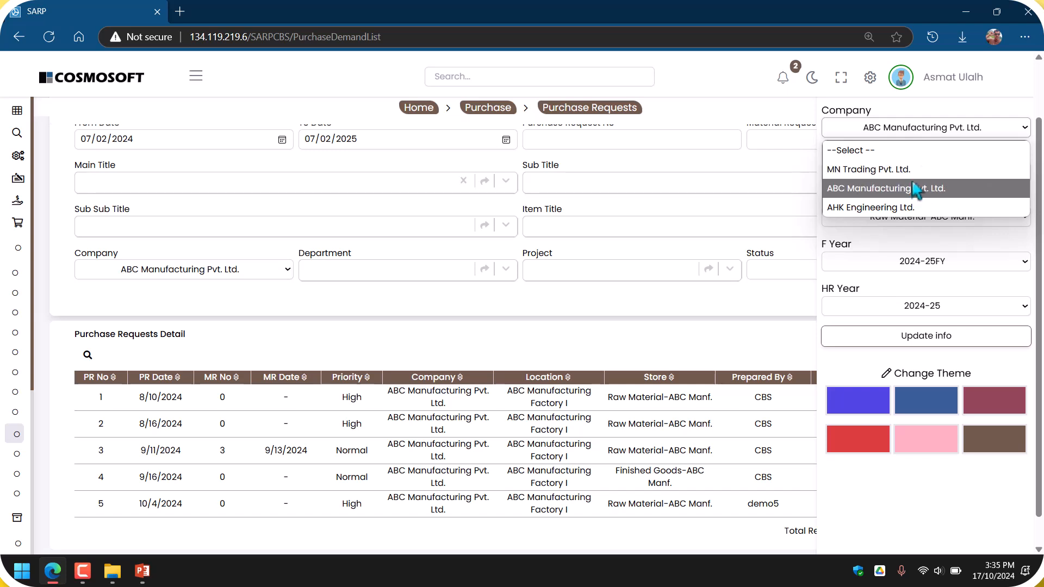
click(946, 130)
click(943, 172)
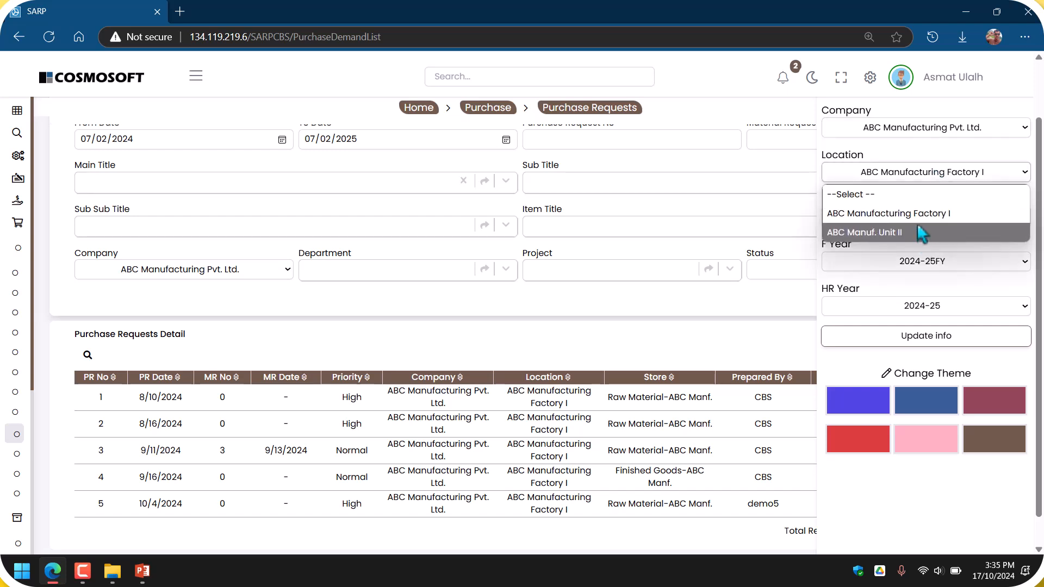
click(869, 213)
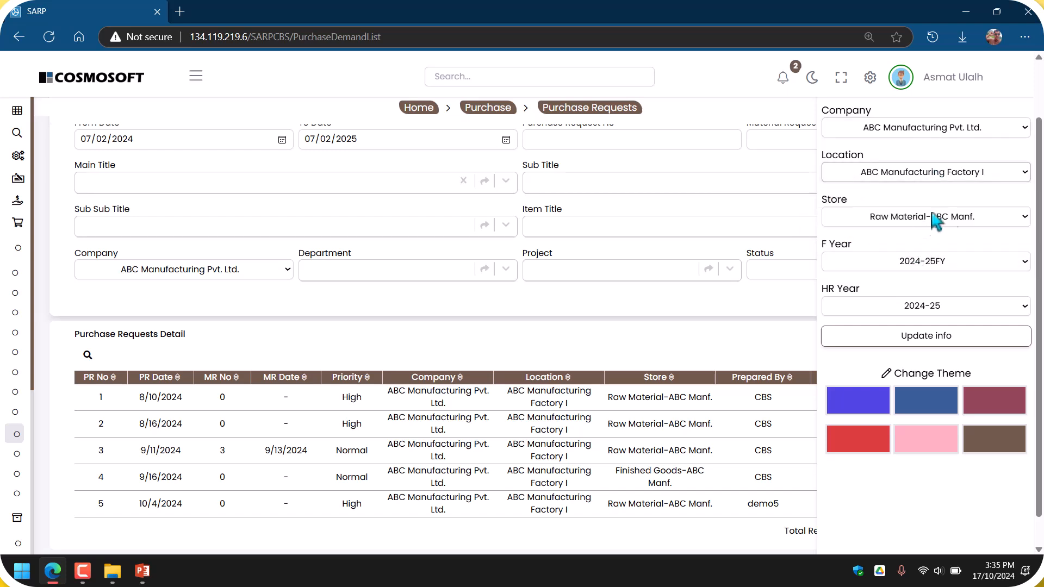
click(966, 223)
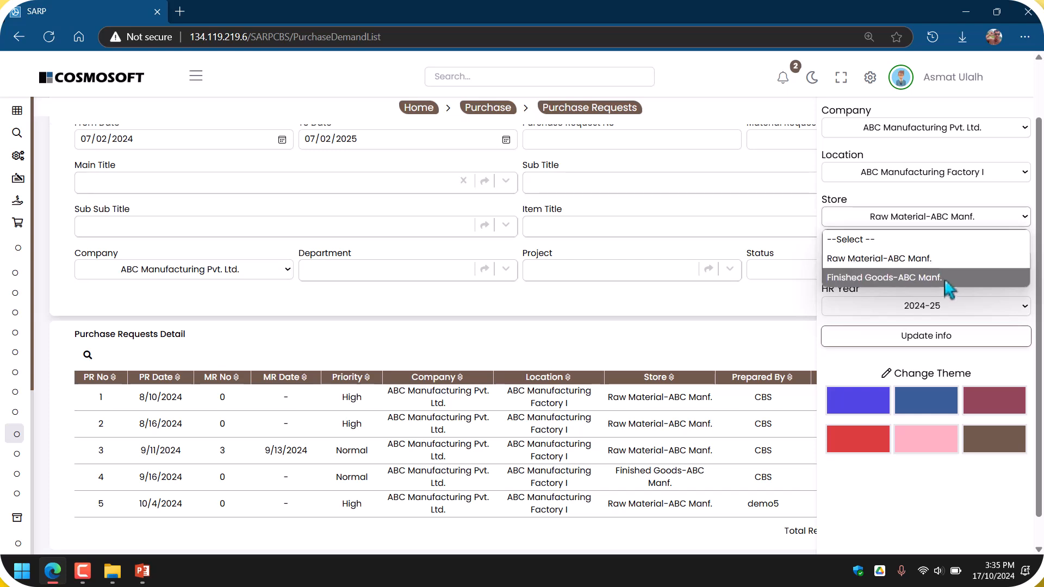
click(925, 260)
Review the F Year choices in the session settings, keep 2024-25FY, and close the settings
click(947, 263)
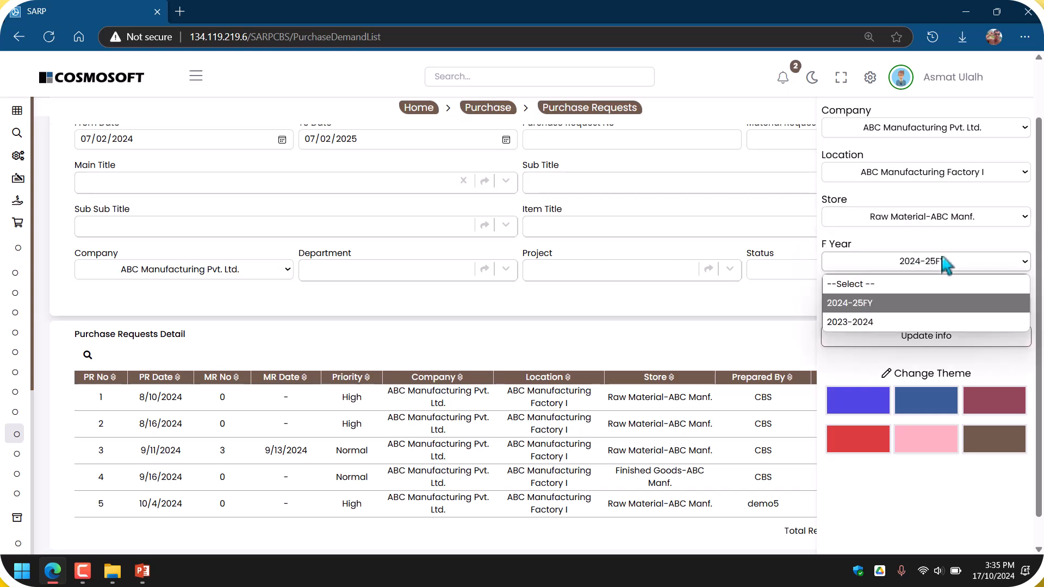
click(935, 261)
click(927, 264)
click(924, 303)
click(927, 336)
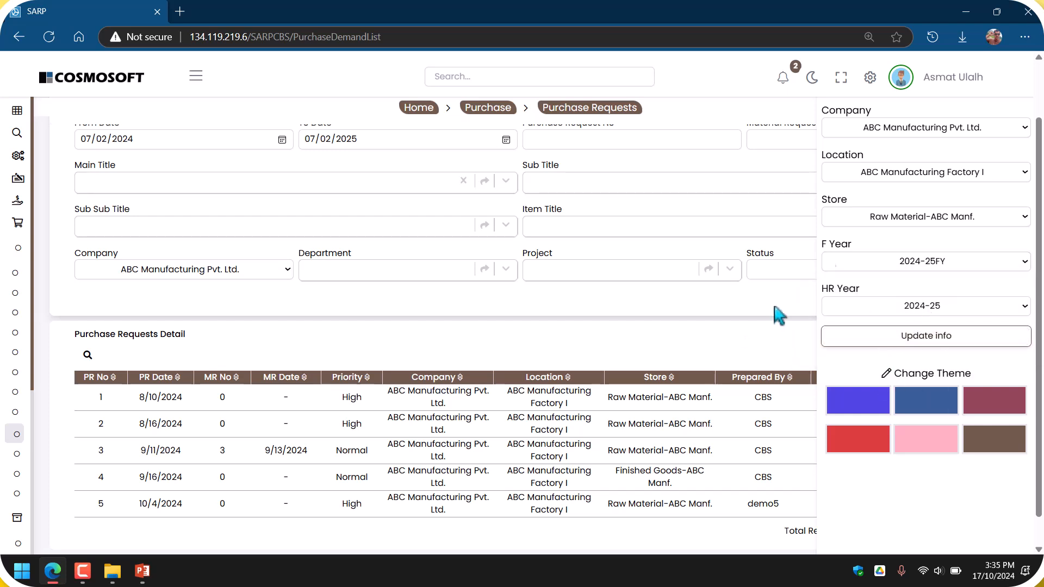
click(870, 78)
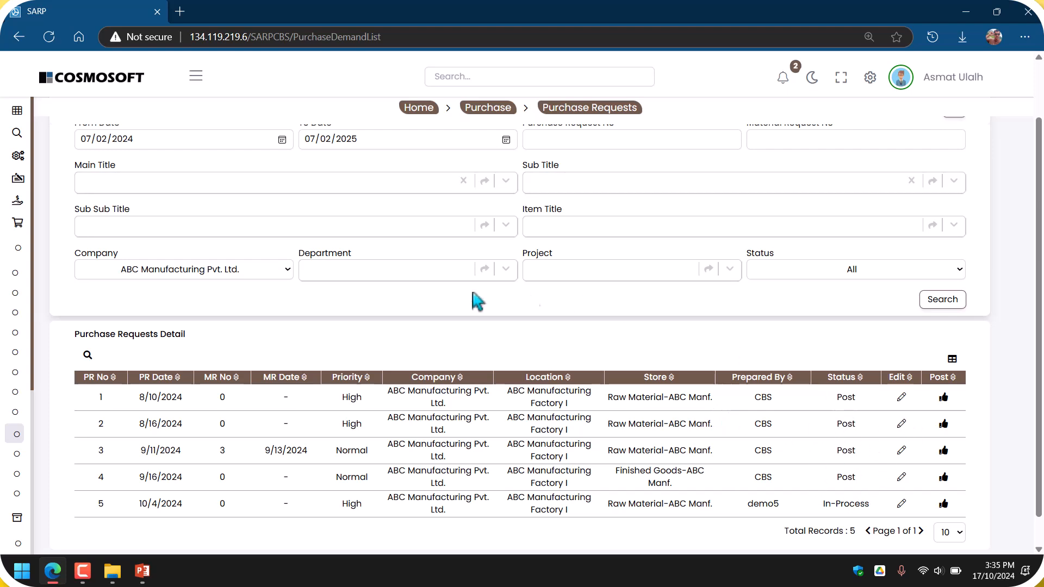
Set the To Date filter to 17/10/2024 and search the purchase requests
scroll(231, 275, up, 2)
click(119, 207)
click(87, 207)
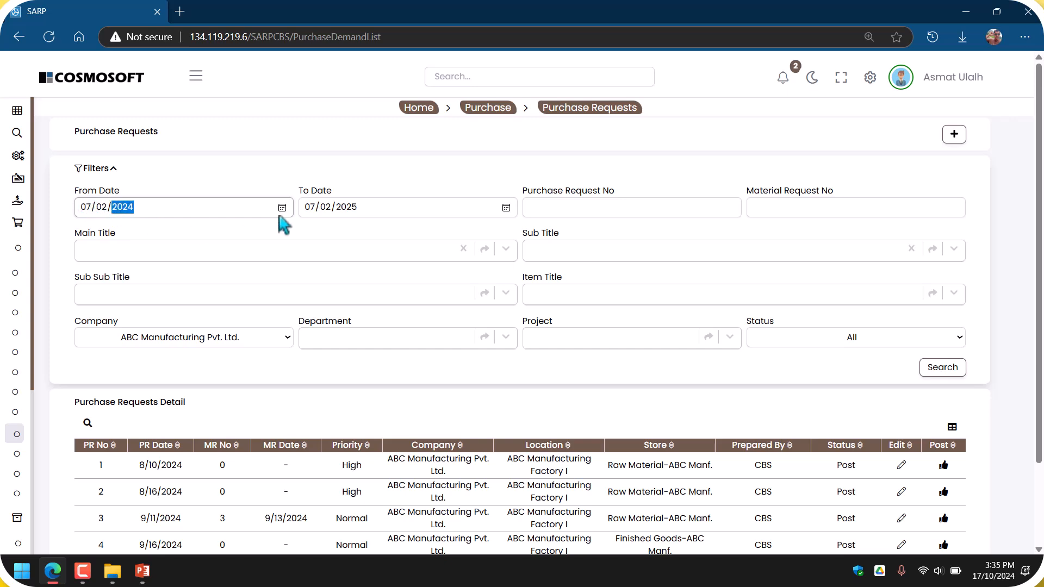
click(507, 209)
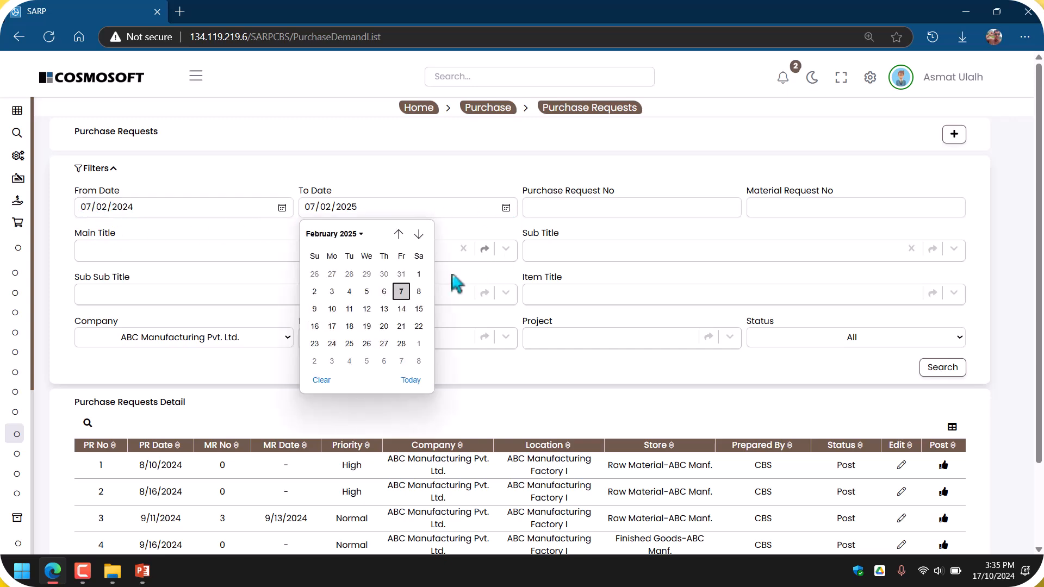
click(412, 378)
click(930, 371)
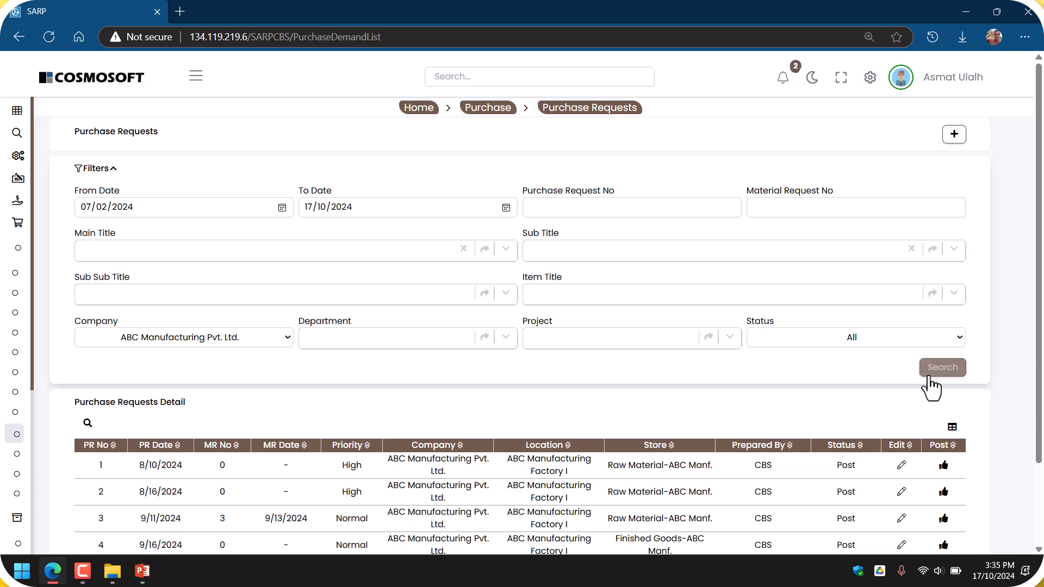
scroll(1042, 375, down, 1)
scroll(618, 466, up, 1)
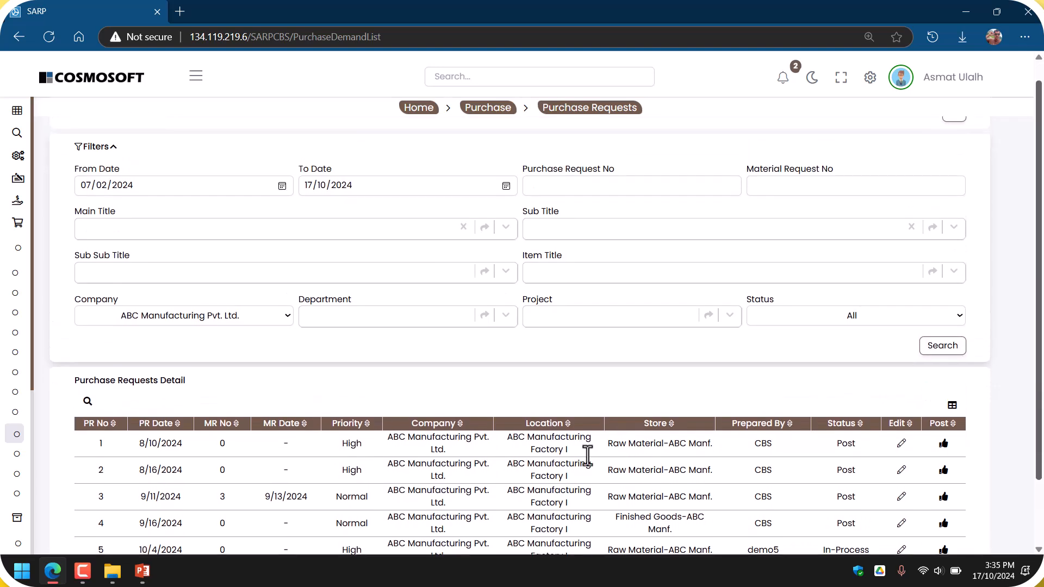
scroll(522, 275, up, 1)
Examine the Purchase Request No, Main Title, Sub Title and Company filters of the purchase request list
click(600, 211)
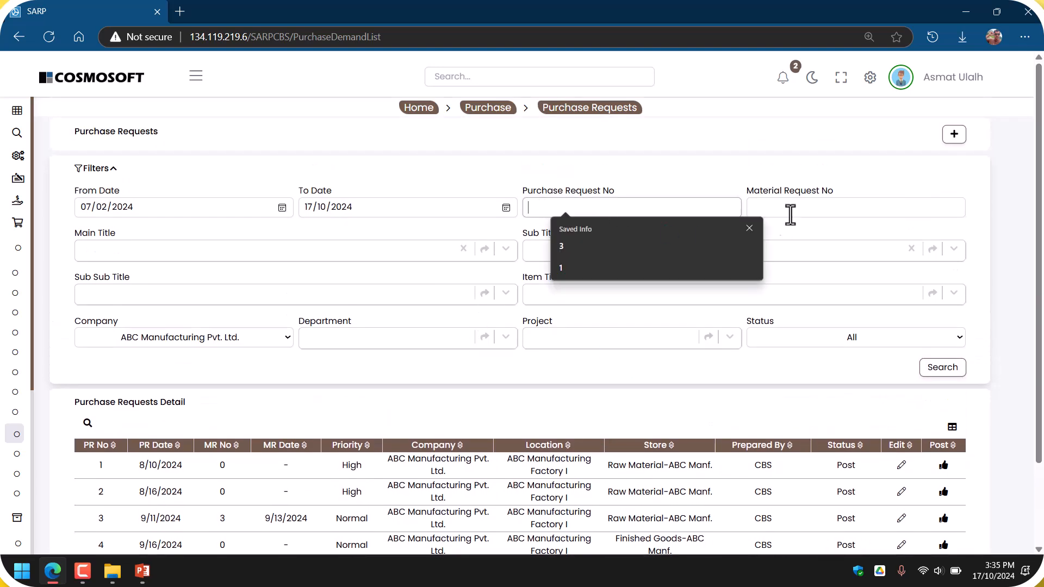
click(827, 173)
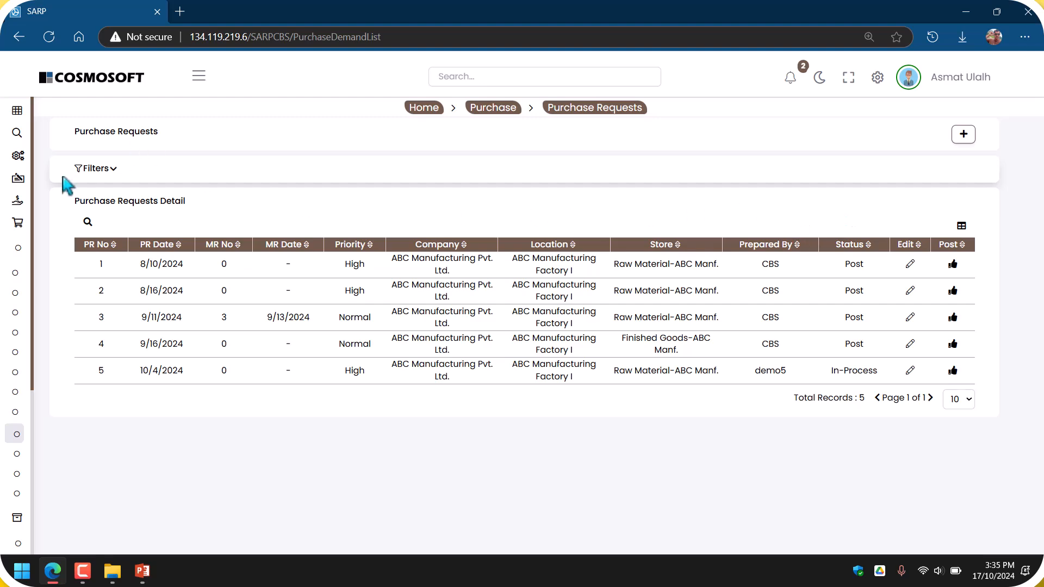
click(87, 170)
click(177, 256)
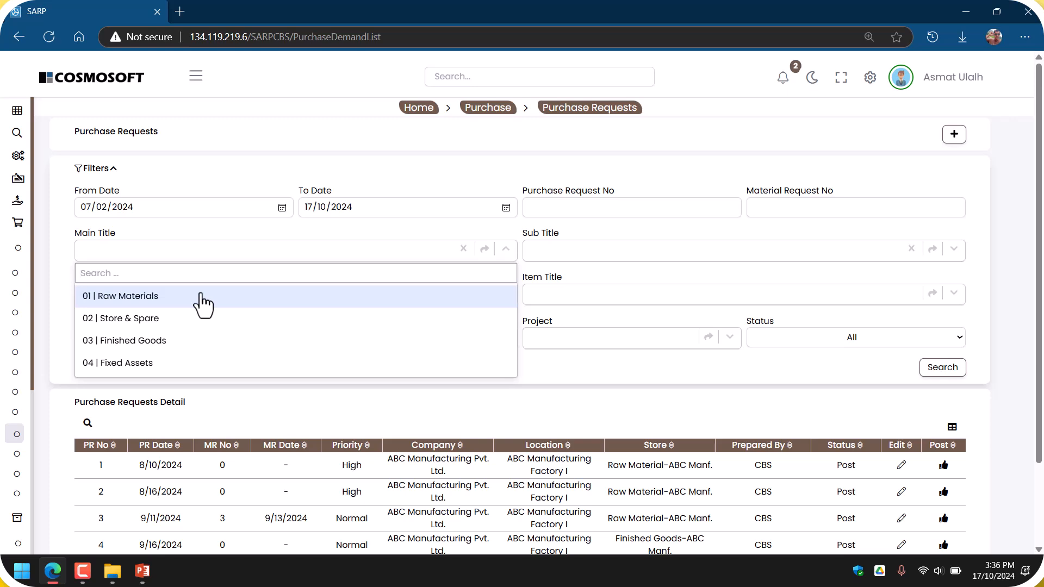
click(231, 243)
click(797, 256)
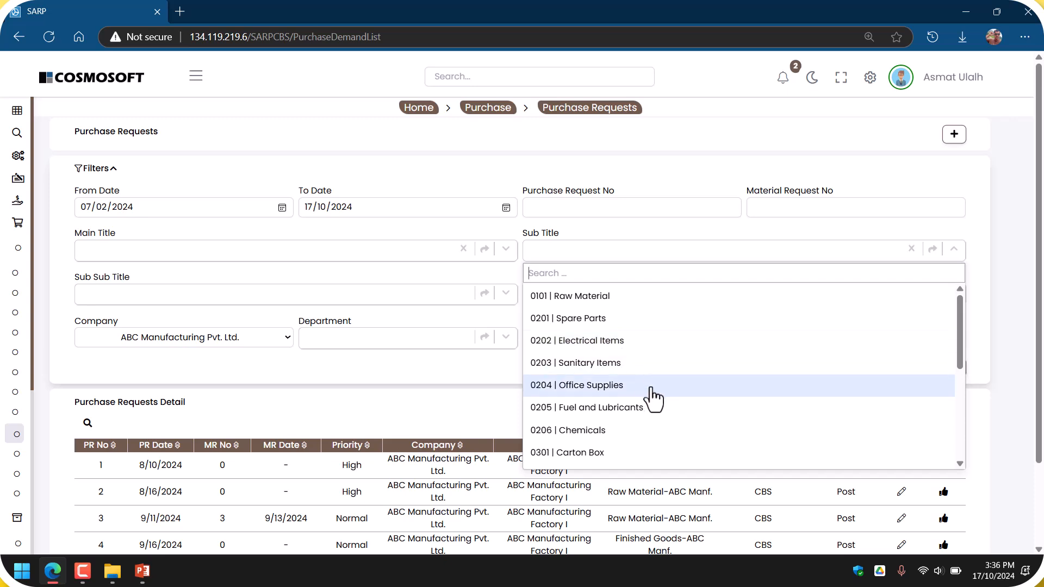
click(438, 410)
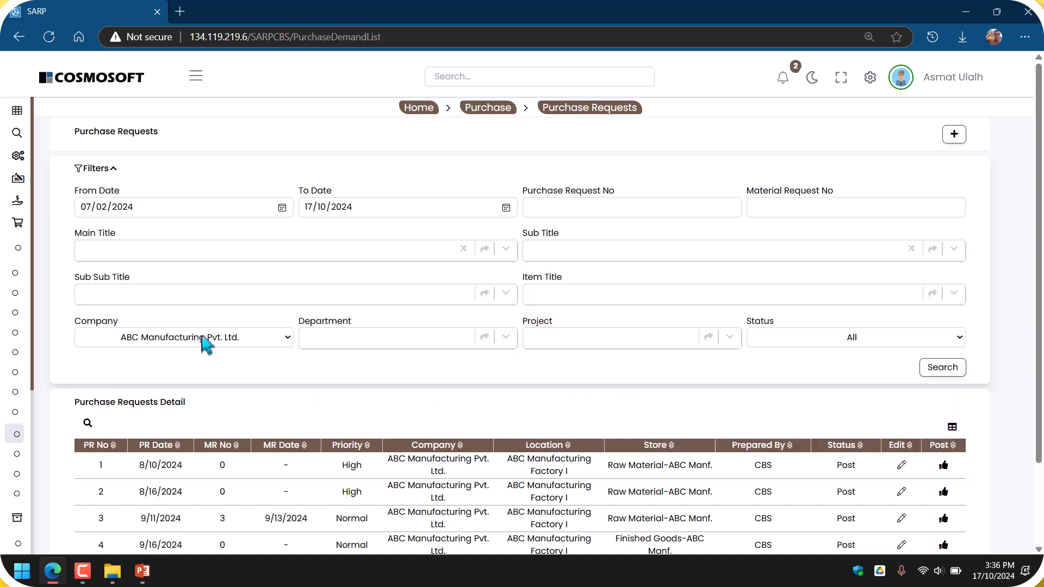
click(251, 334)
click(258, 347)
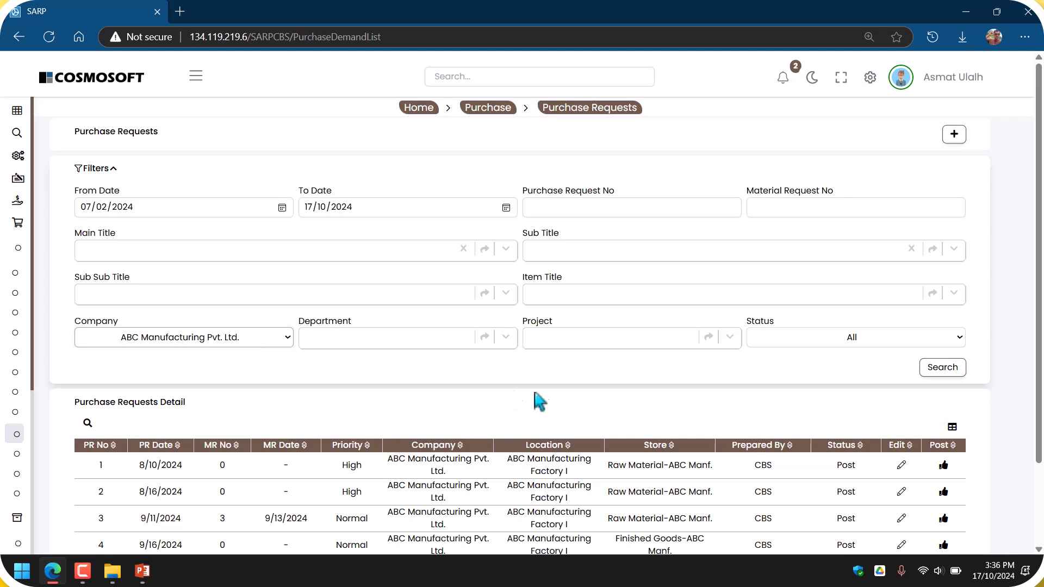
Highlight the In-Process status of purchase request 5 and set the list to 100 records per page
scroll(661, 366, down, 2)
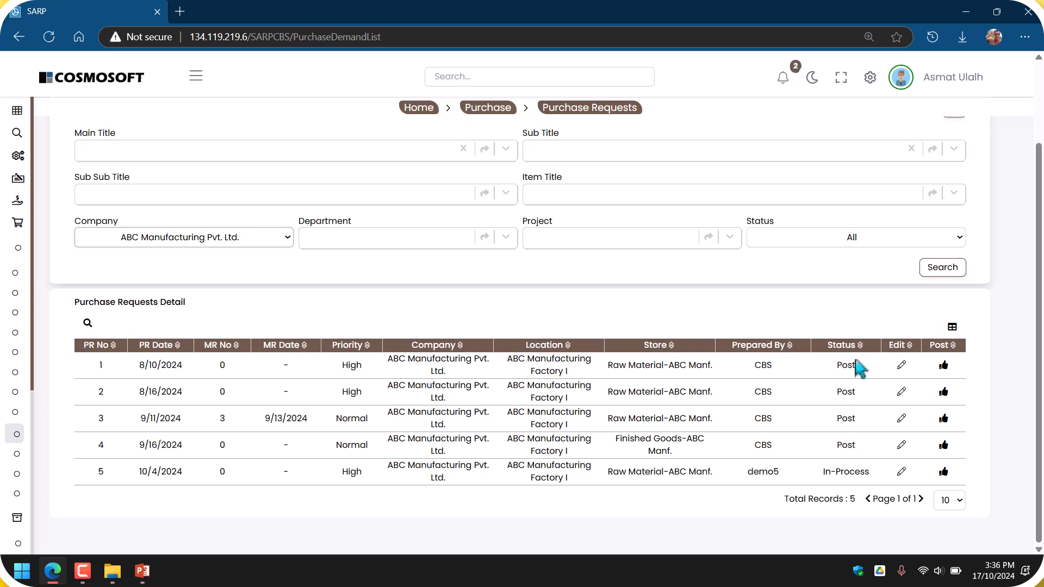
drag(821, 472, 879, 485)
click(945, 511)
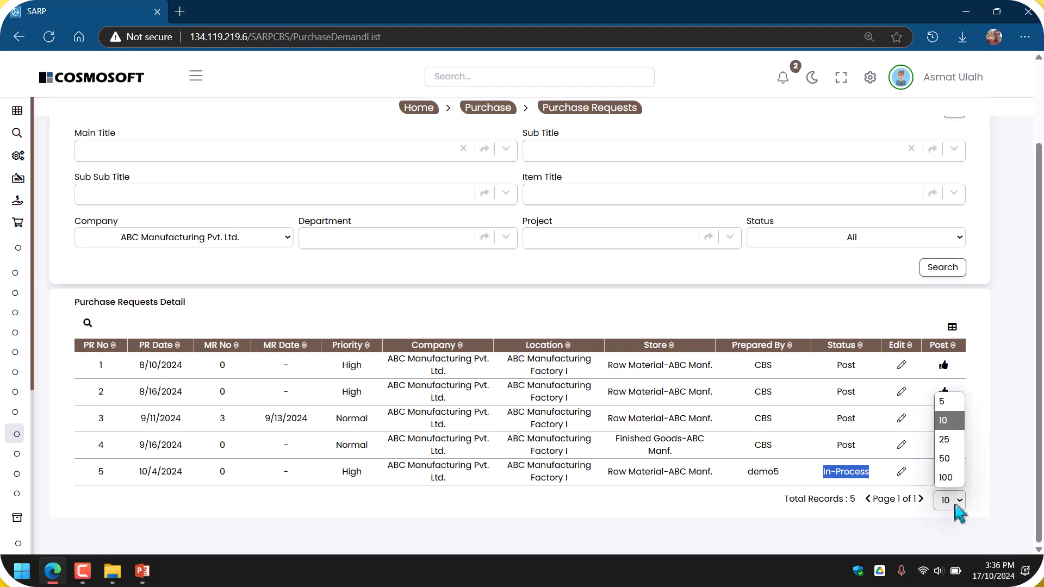
click(949, 483)
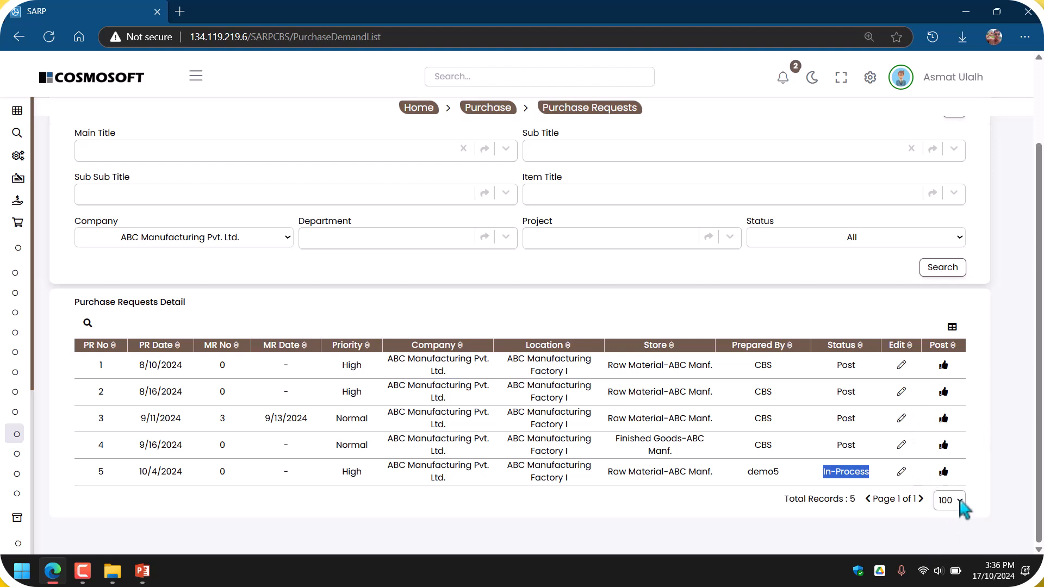
click(794, 504)
scroll(848, 345, up, 2)
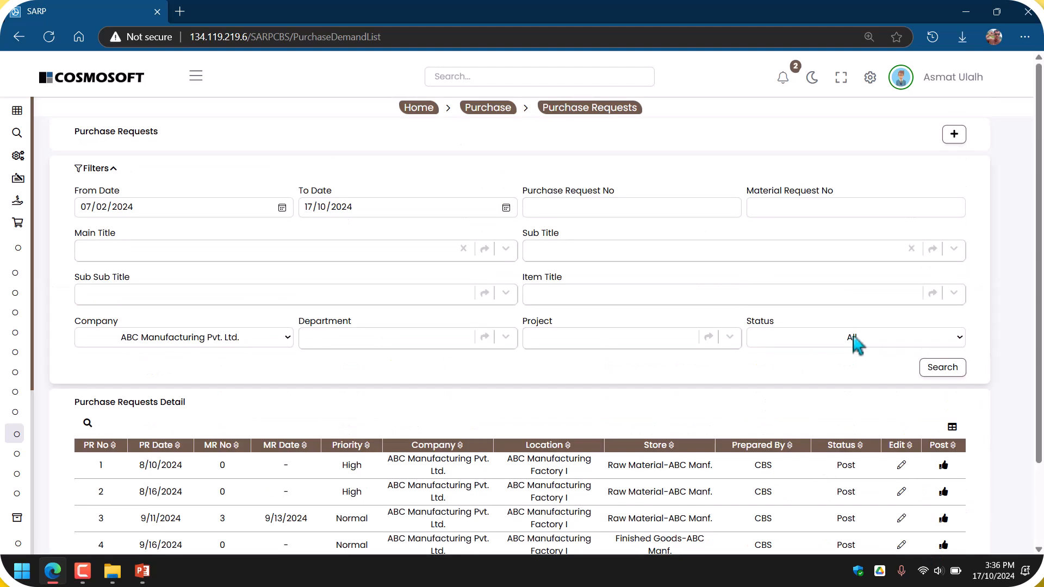
Create a new purchase request with the purchase request date 17/10/2024
click(955, 136)
click(355, 242)
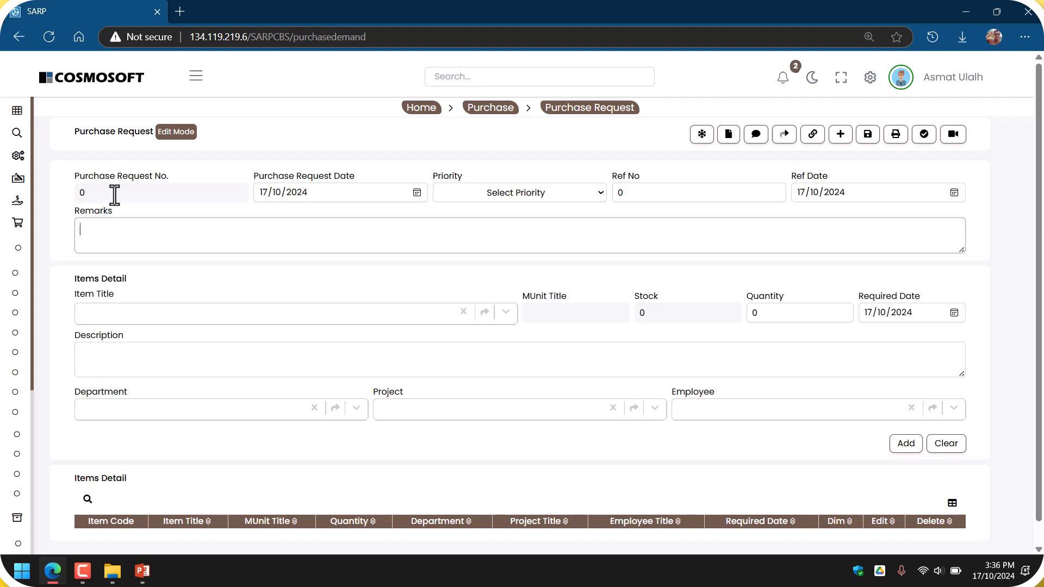
click(418, 193)
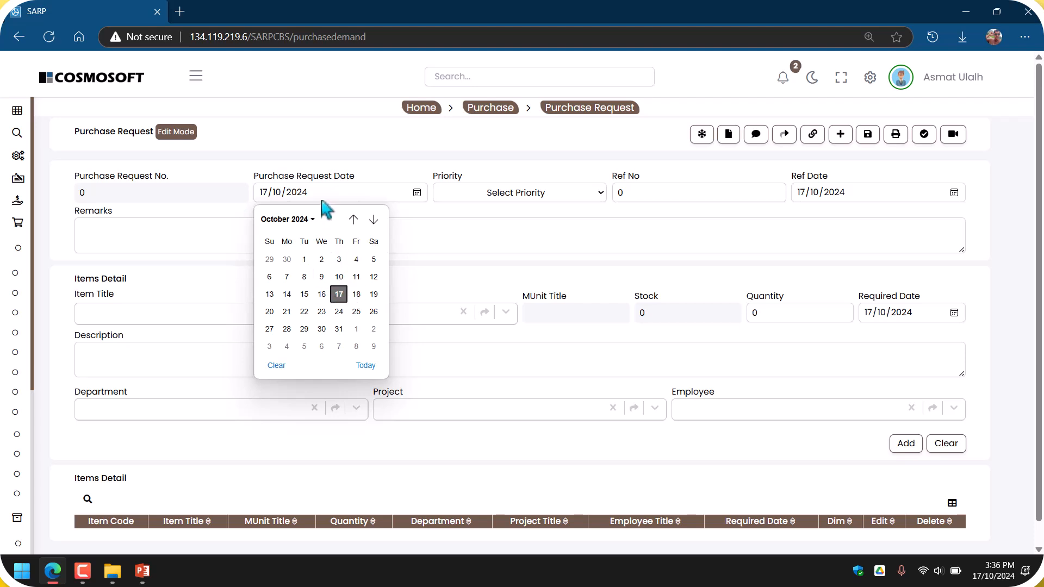
click(339, 298)
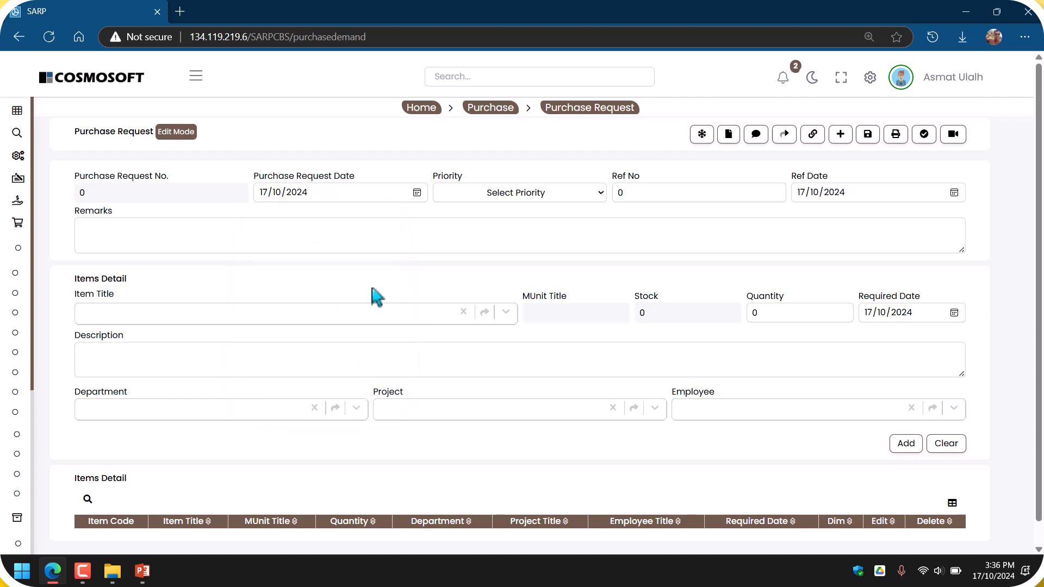
Review the priority choices and set the purchase request's priority to High
click(583, 190)
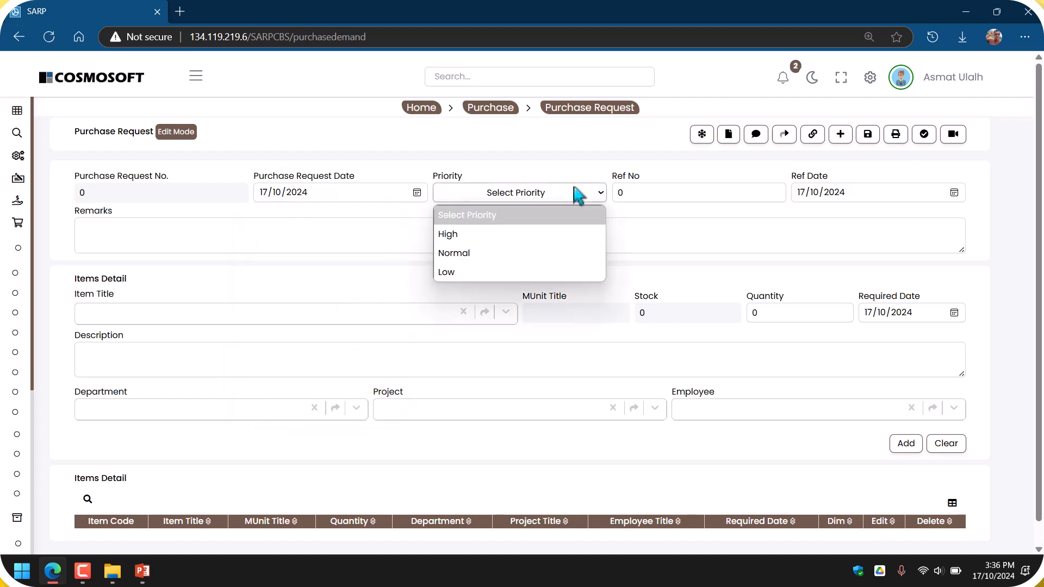
click(528, 231)
click(645, 191)
click(574, 196)
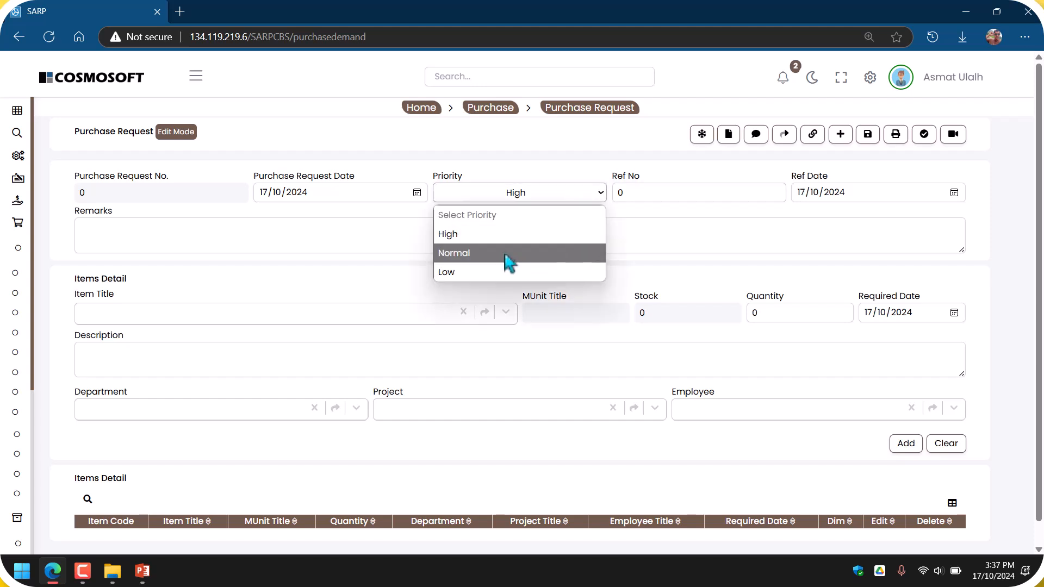
click(532, 239)
Try to enter MR055 as the purchase request's reference number
click(647, 194)
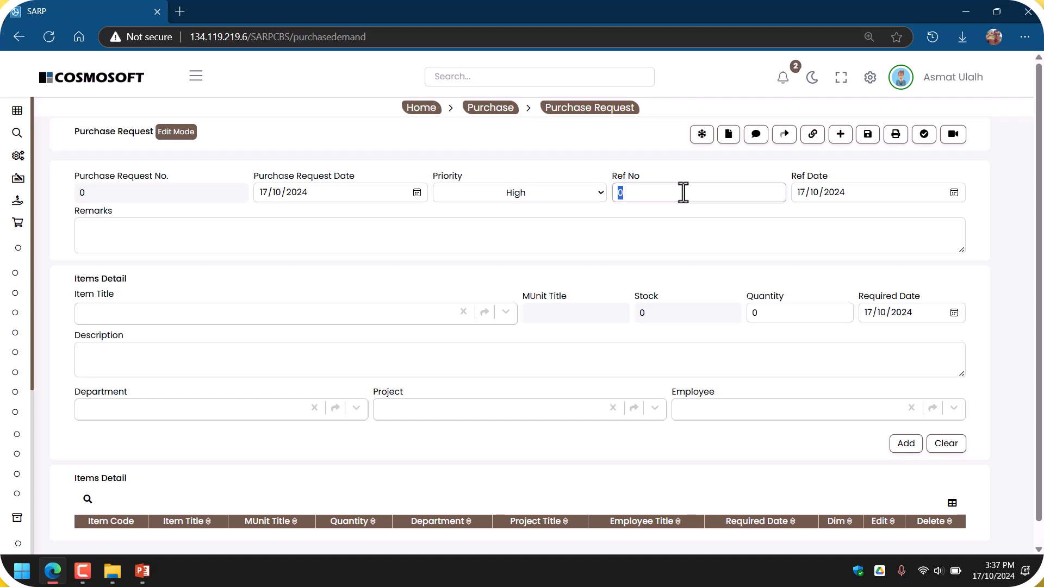
text(MR)
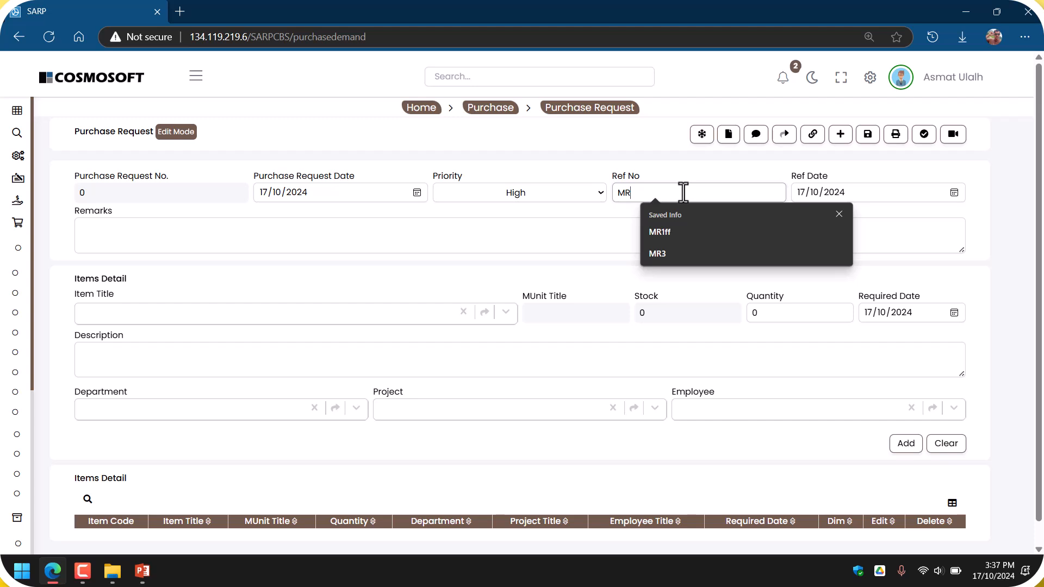
text(055)
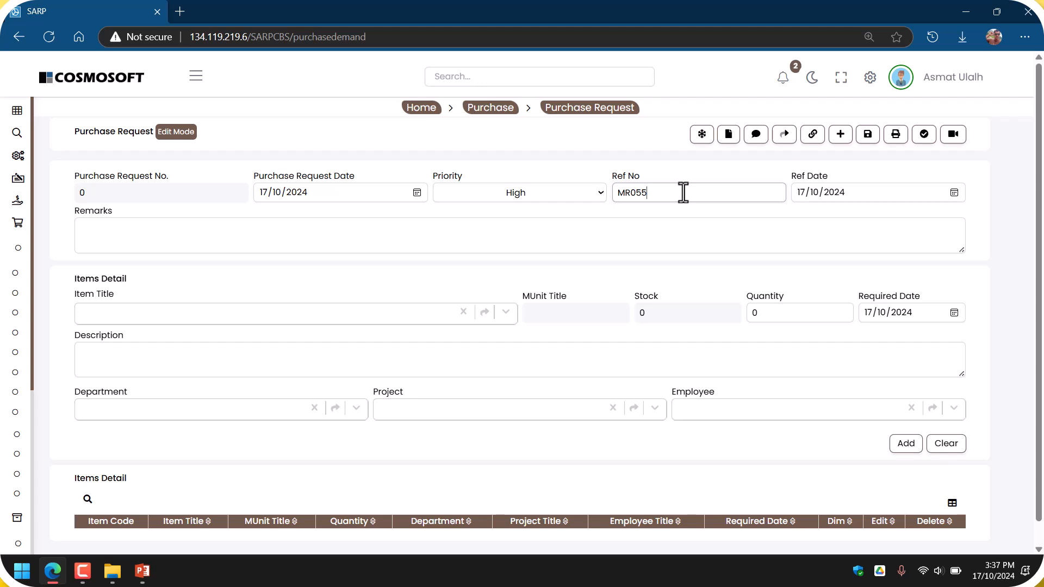
click(644, 223)
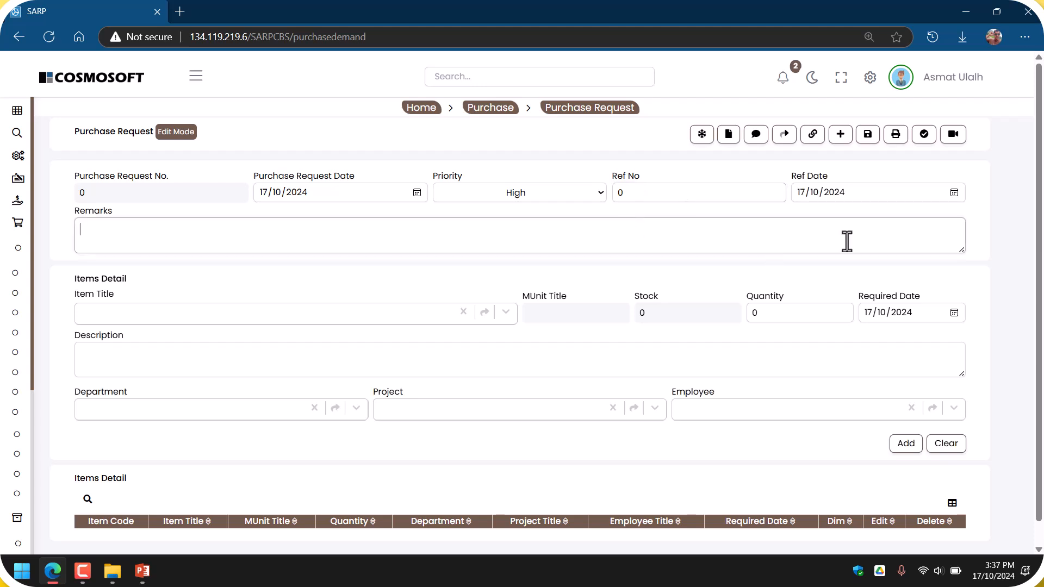
Set the reference date to 16/10/2024 and enter the remarks "Following items are required by production department and attached Material request."
click(955, 193)
click(859, 294)
click(613, 250)
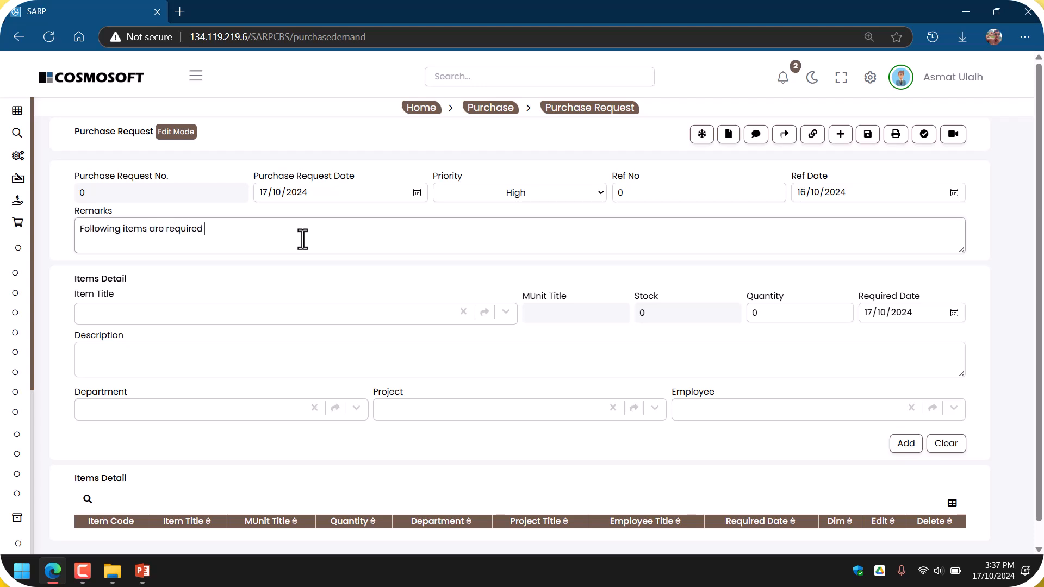
text(production department and attached Materialr eques)
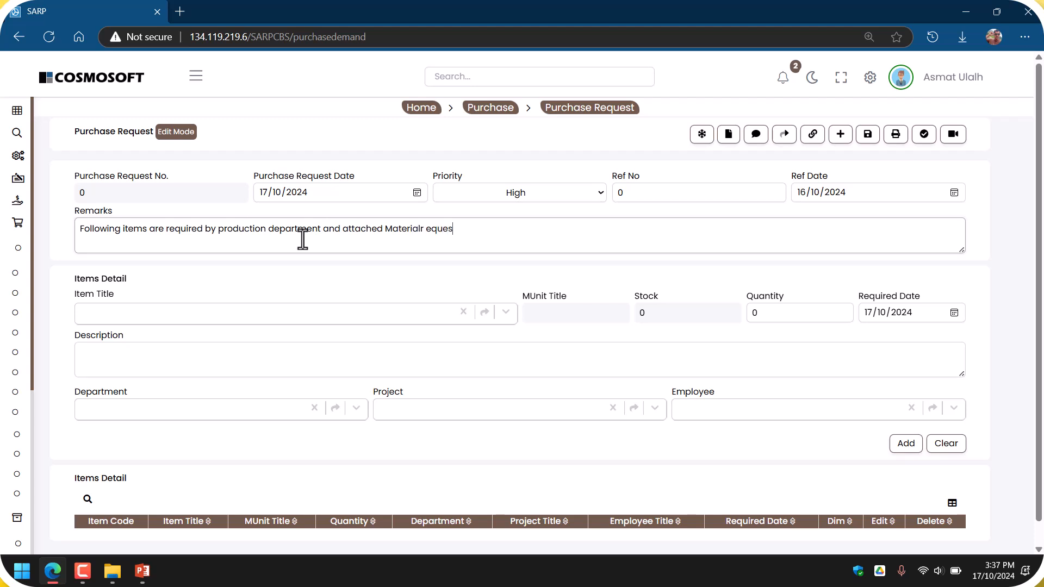
key(BackSpace)
key(BackSpace)
key(BackSpace)
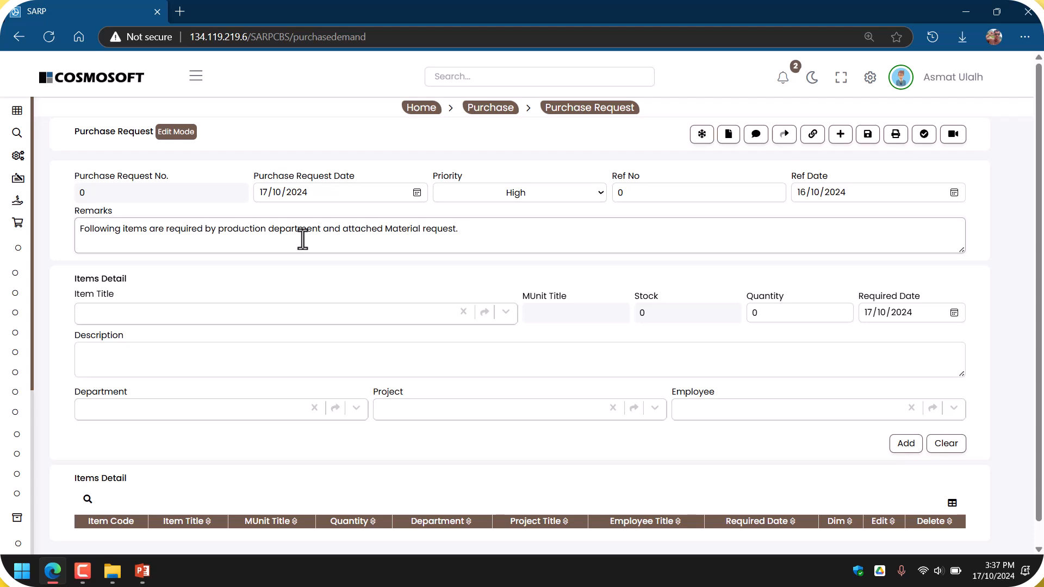
Search the linked material requests and open the items of request MR561 dated 2024-10-17
click(813, 135)
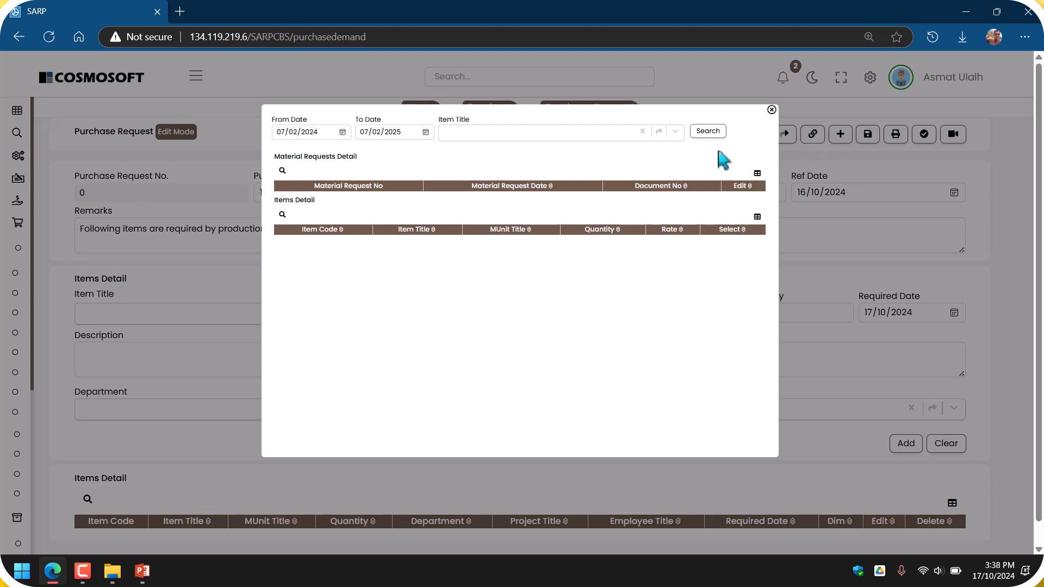
click(710, 132)
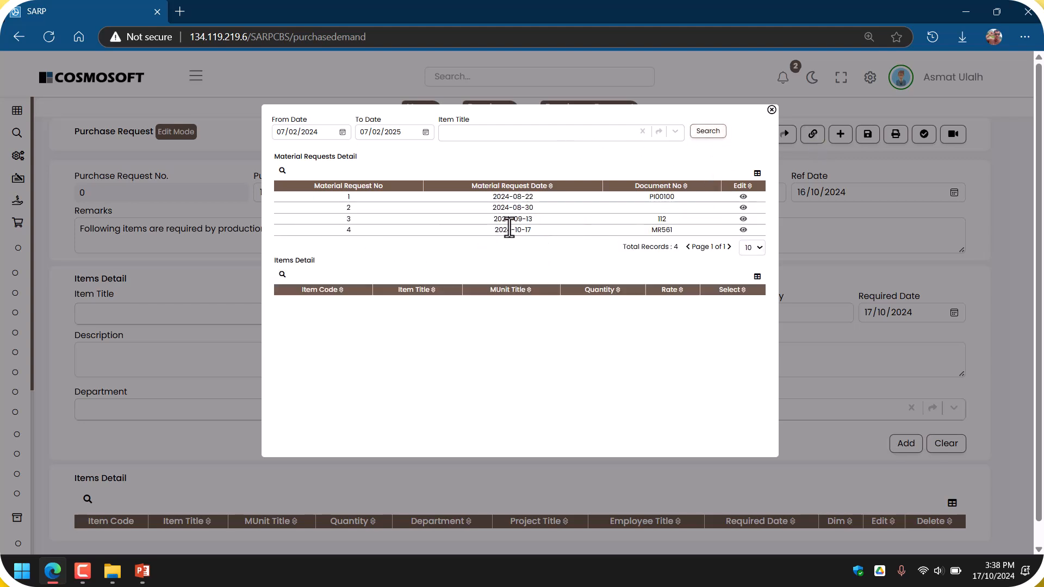
drag(496, 228, 535, 230)
click(569, 232)
click(744, 230)
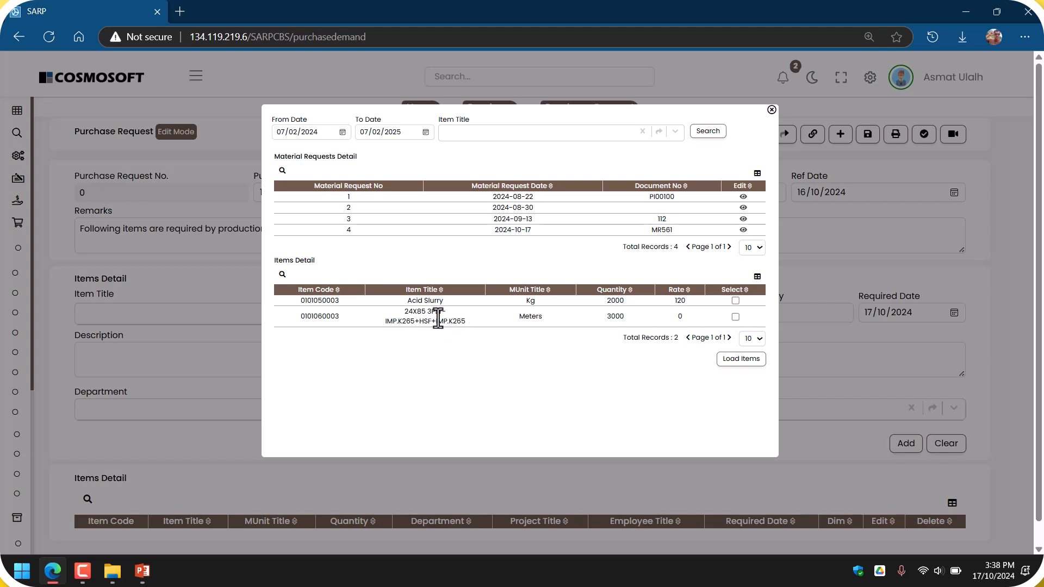
Load the material request's Acid Slurry and 24X85 3PLY-IMP.K265+HSF+IMP.K265 items into the purchase request
drag(407, 303, 449, 316)
click(568, 331)
click(736, 301)
click(735, 317)
click(741, 361)
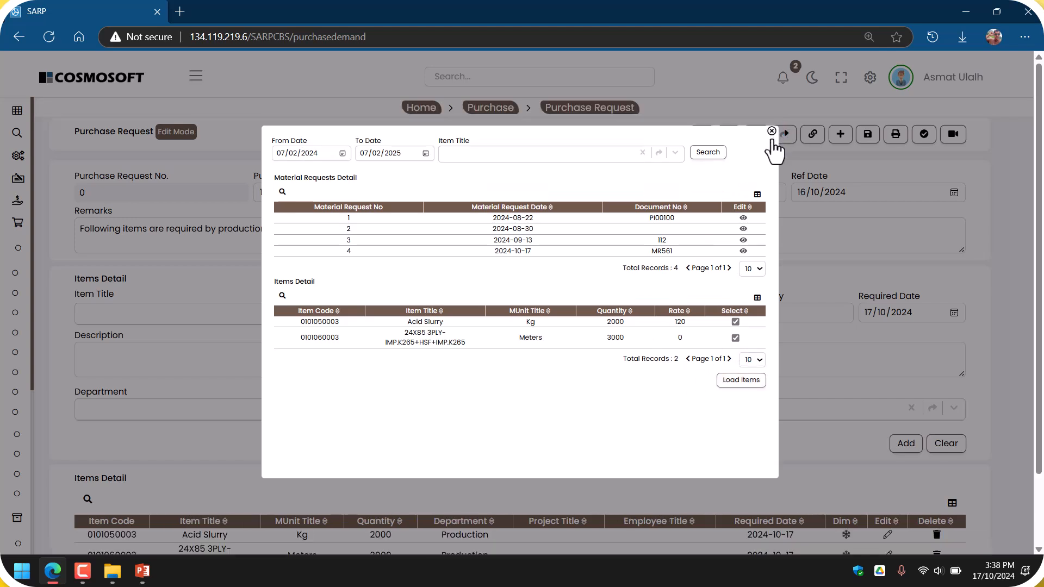
click(772, 131)
Edit the Acid Slurry item and enter the description "acid slurry should be blue in color, prefer one with quality A."
scroll(655, 345, down, 3)
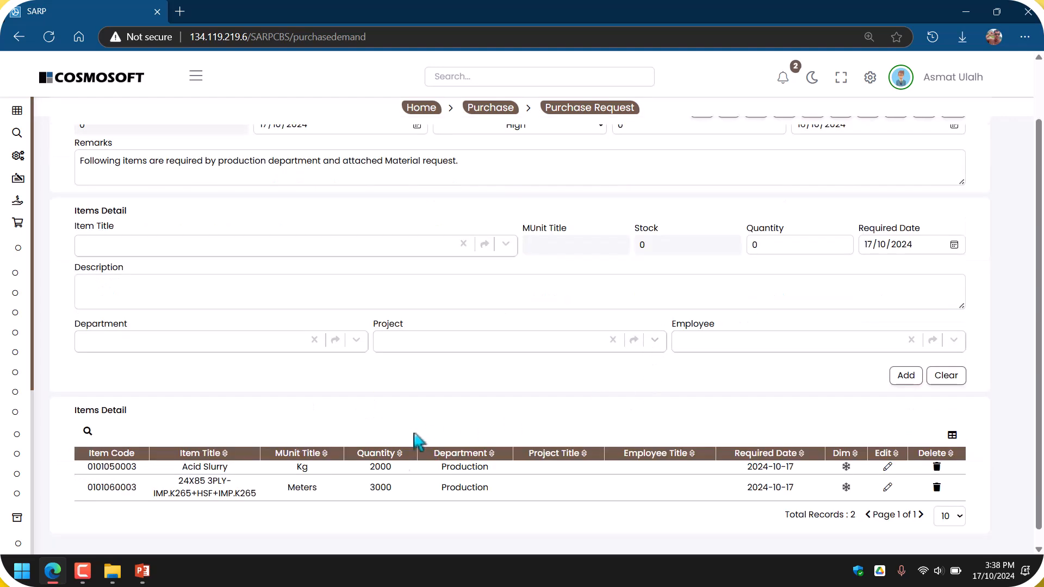
scroll(602, 354, up, 1)
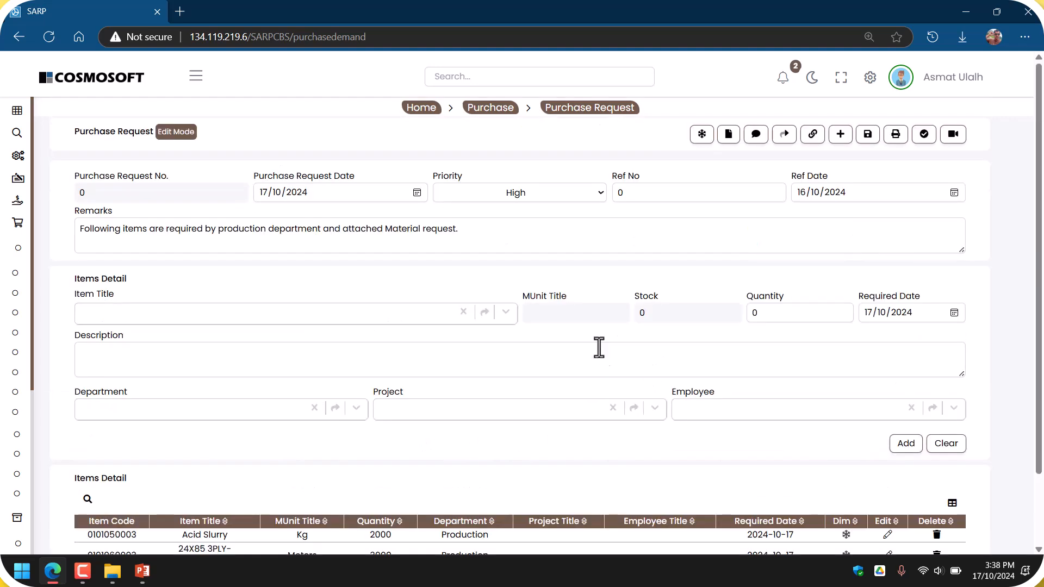
scroll(800, 390, down, 1)
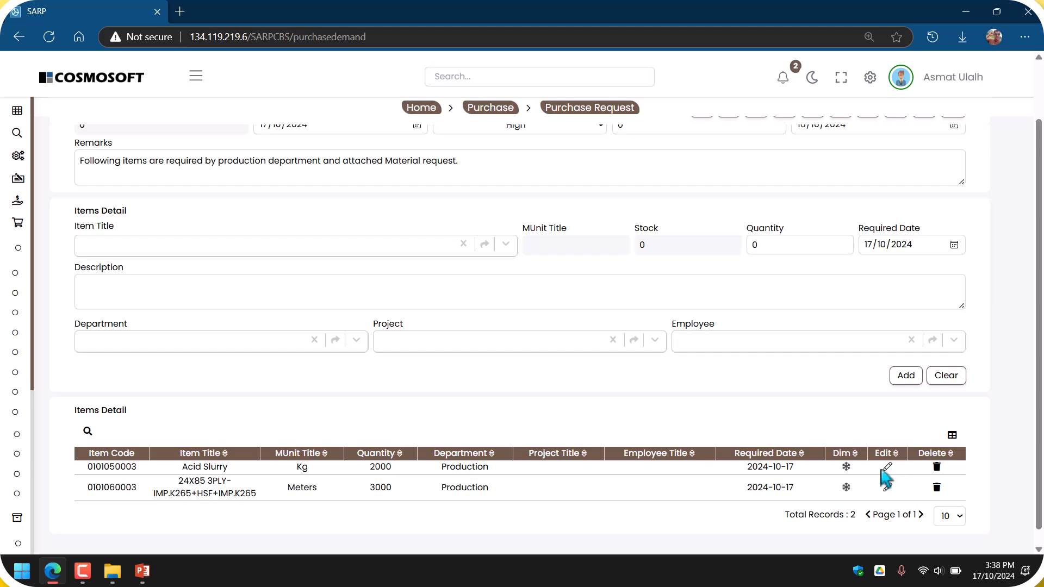
click(887, 468)
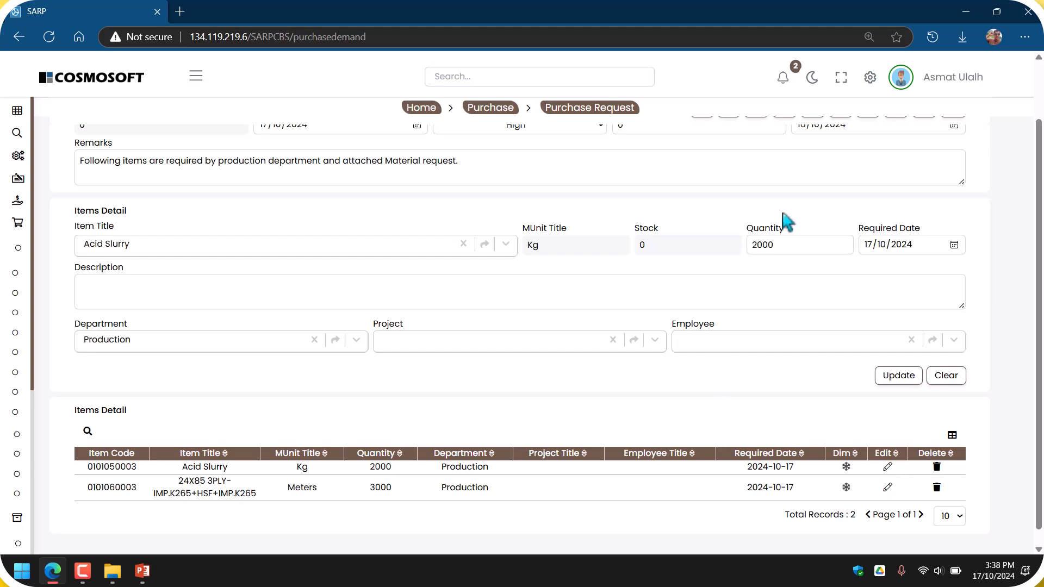
drag(788, 243, 745, 250)
click(655, 280)
drag(791, 247, 762, 246)
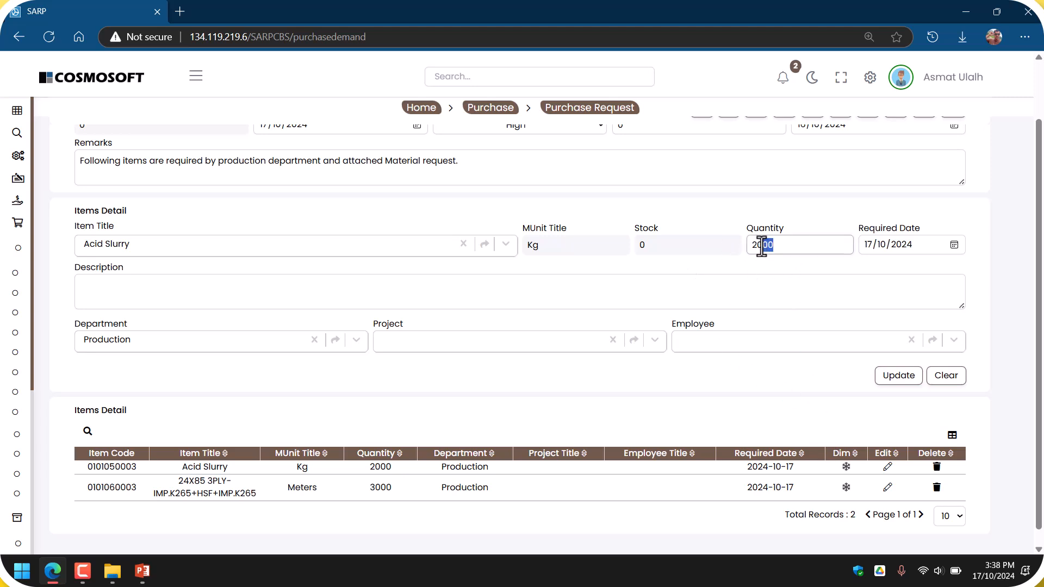
drag(661, 246, 634, 246)
click(569, 289)
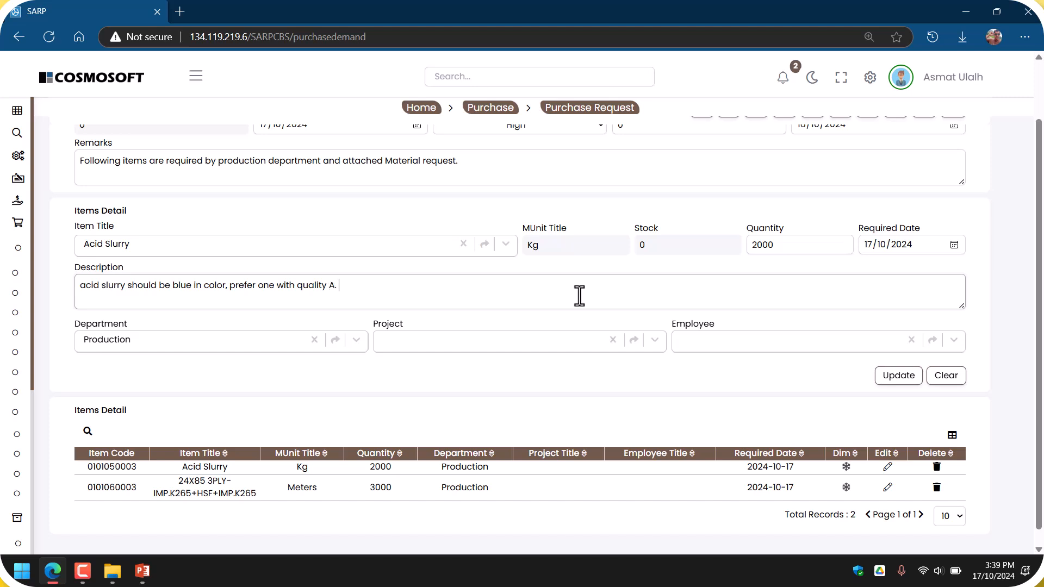
Assign the project P#1 Land preparation and sand collection to the Acid Slurry item
scroll(478, 333, up, 1)
scroll(349, 361, down, 1)
click(656, 344)
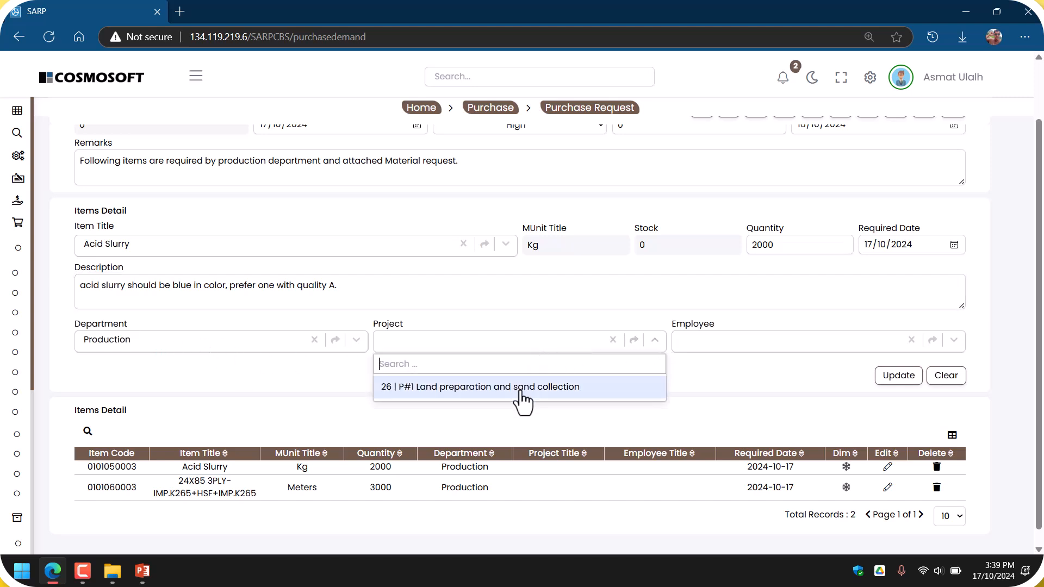
click(522, 389)
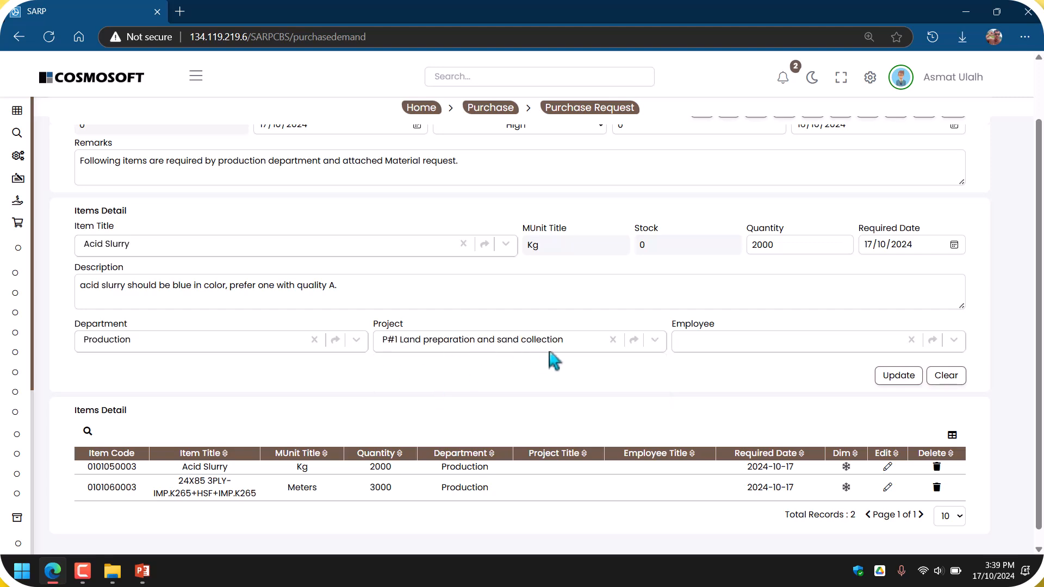
scroll(503, 346, up, 1)
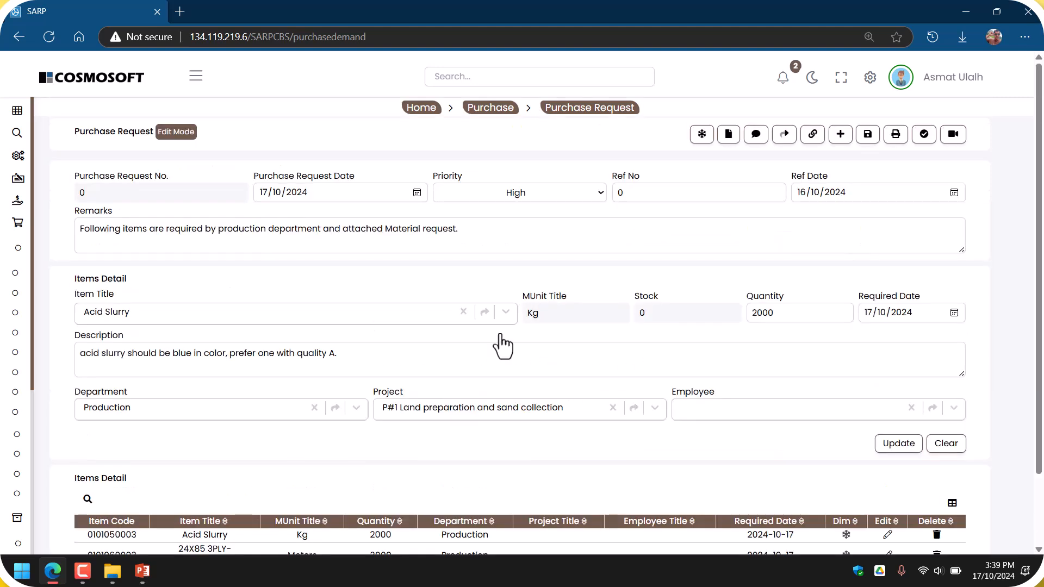
scroll(508, 336, down, 1)
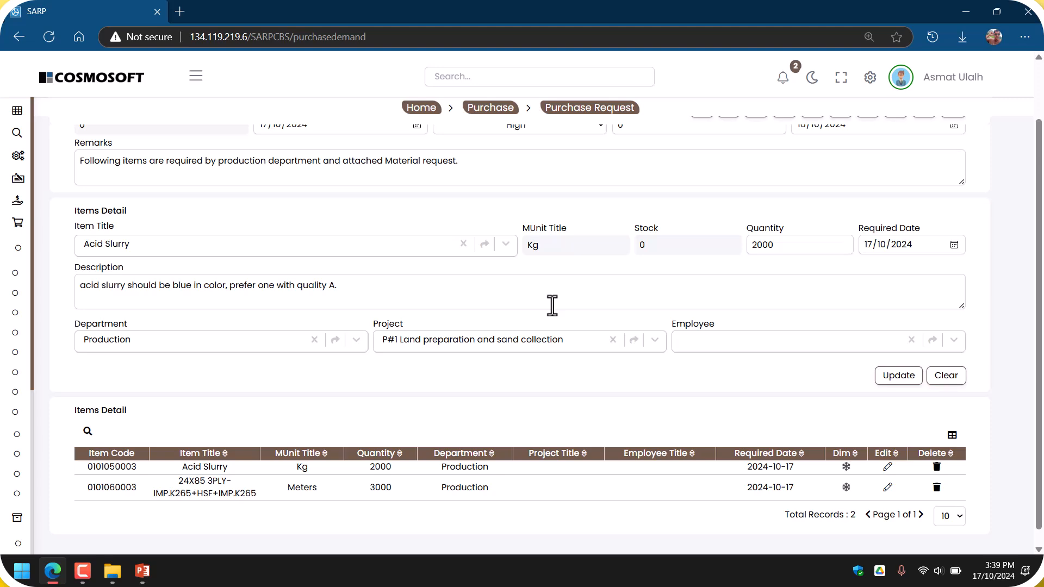
Assign the second listed employee to the Acid Slurry item and update its line in the items detail
scroll(611, 345, up, 1)
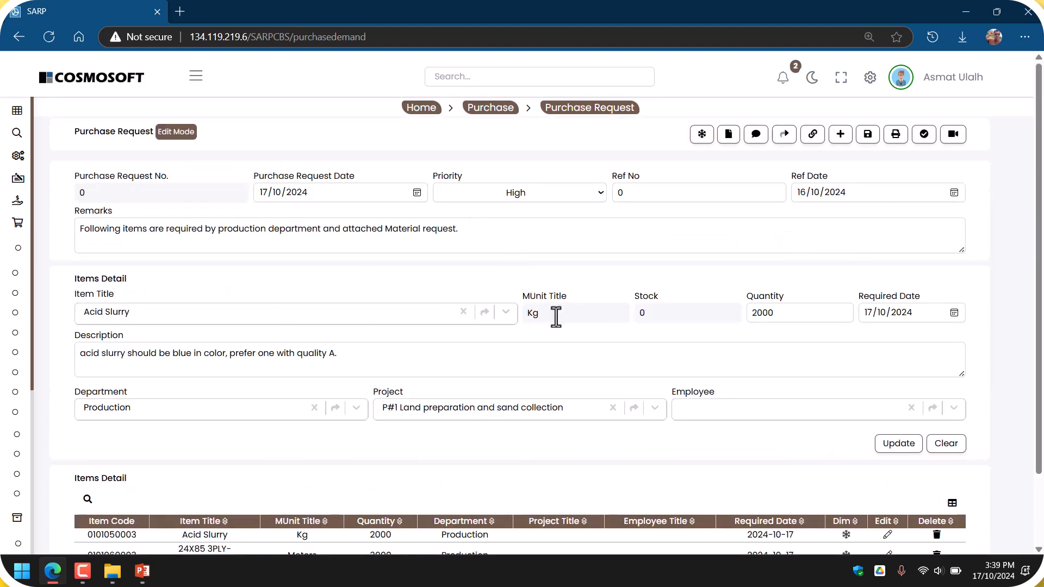
scroll(555, 318, down, 1)
click(821, 329)
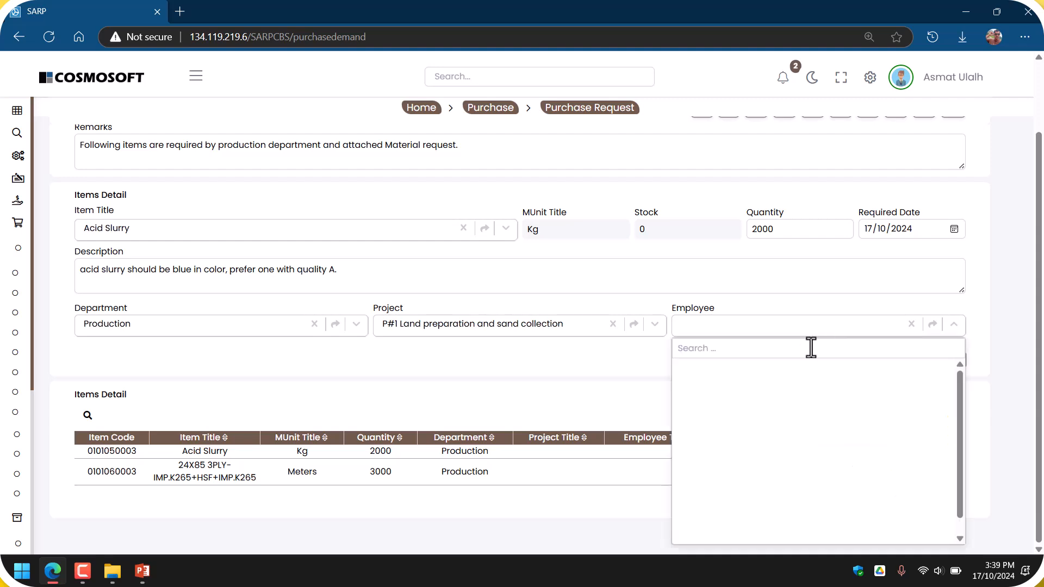
scroll(637, 259, up, 1)
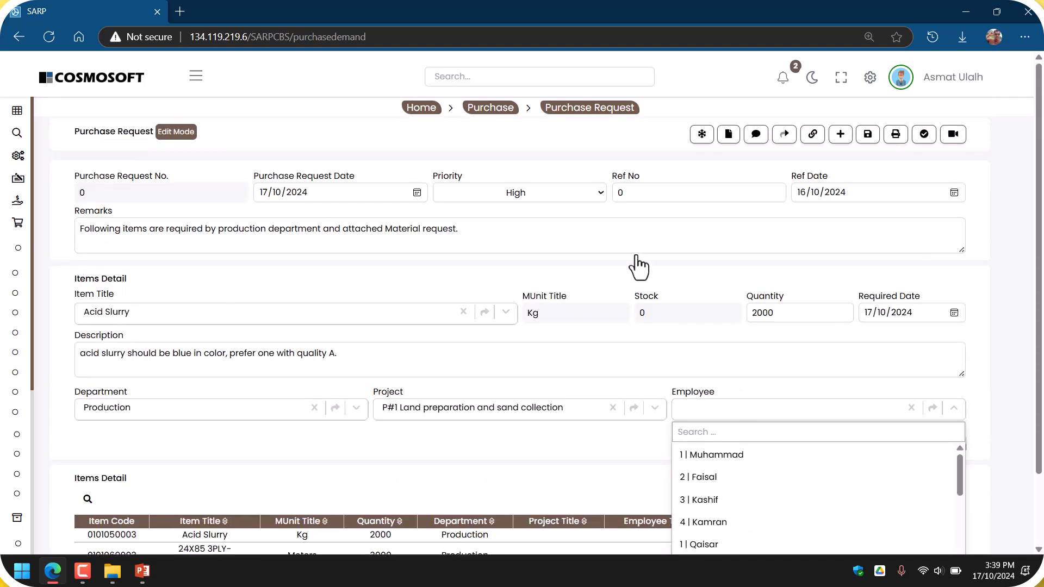
scroll(593, 283, down, 1)
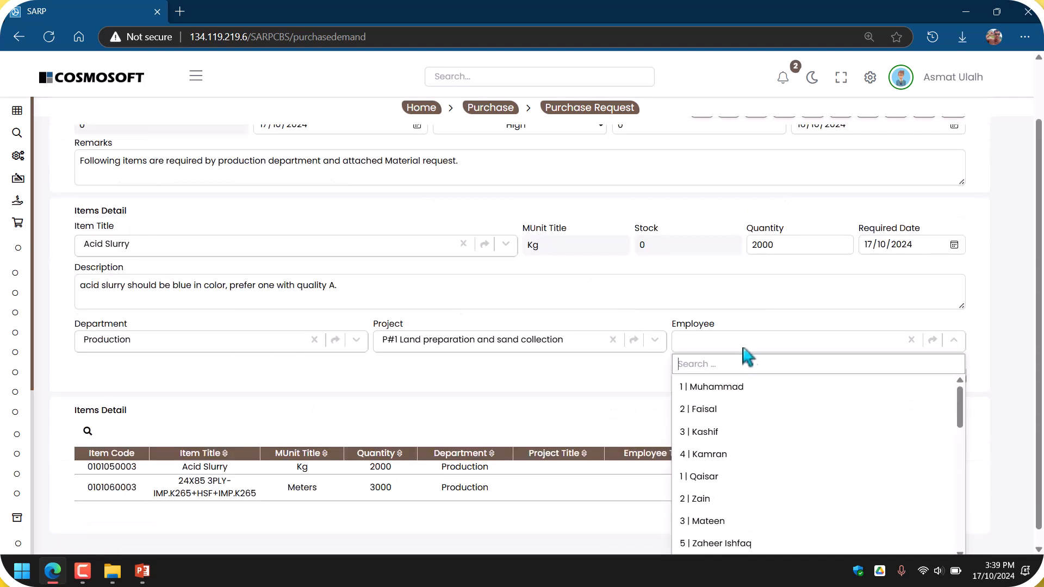
click(744, 409)
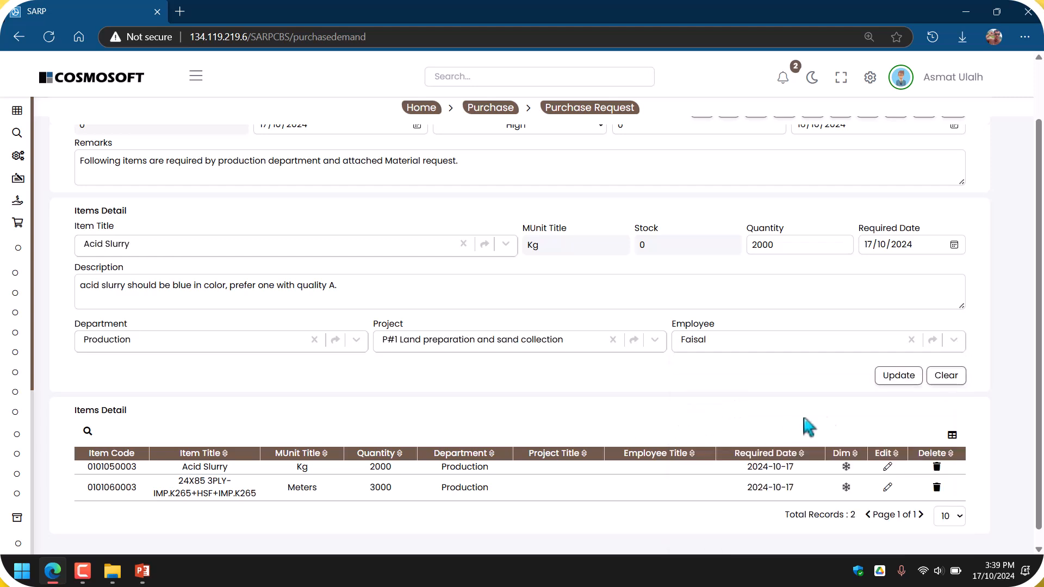
click(893, 383)
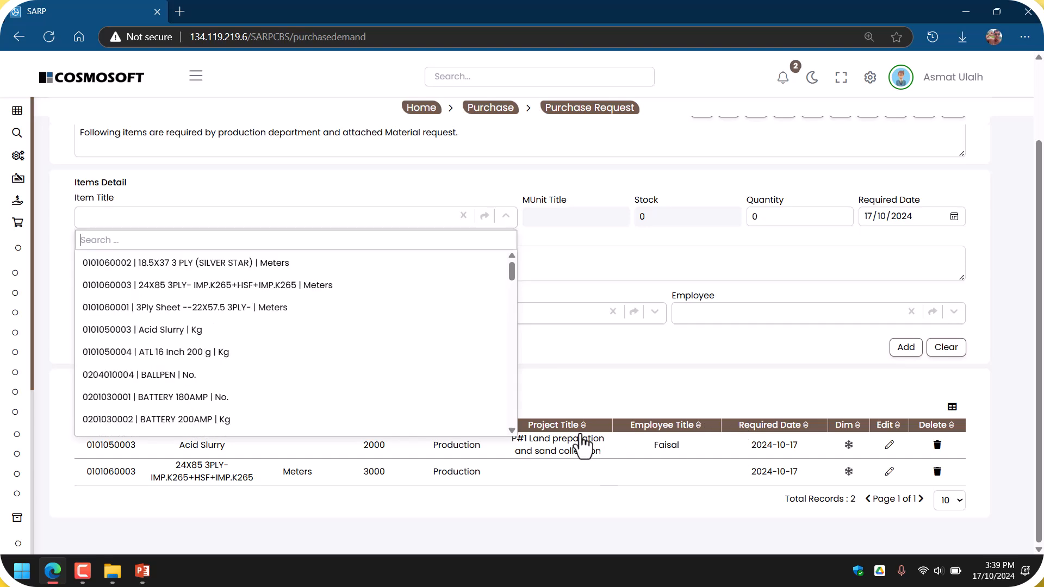
click(691, 377)
Check the purchase request's header and item lines, and save the request
scroll(653, 390, up, 2)
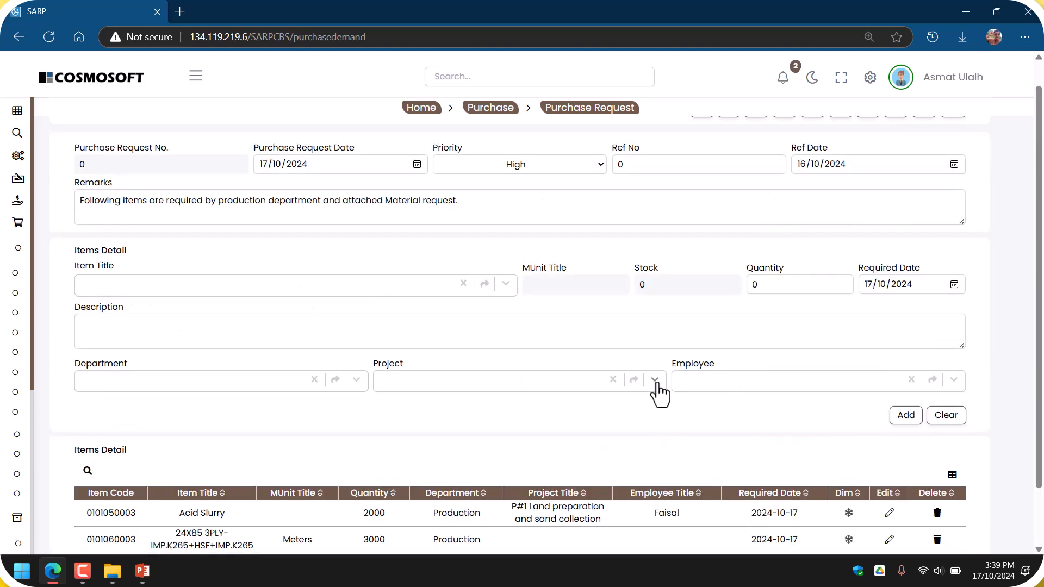
scroll(696, 364, up, 1)
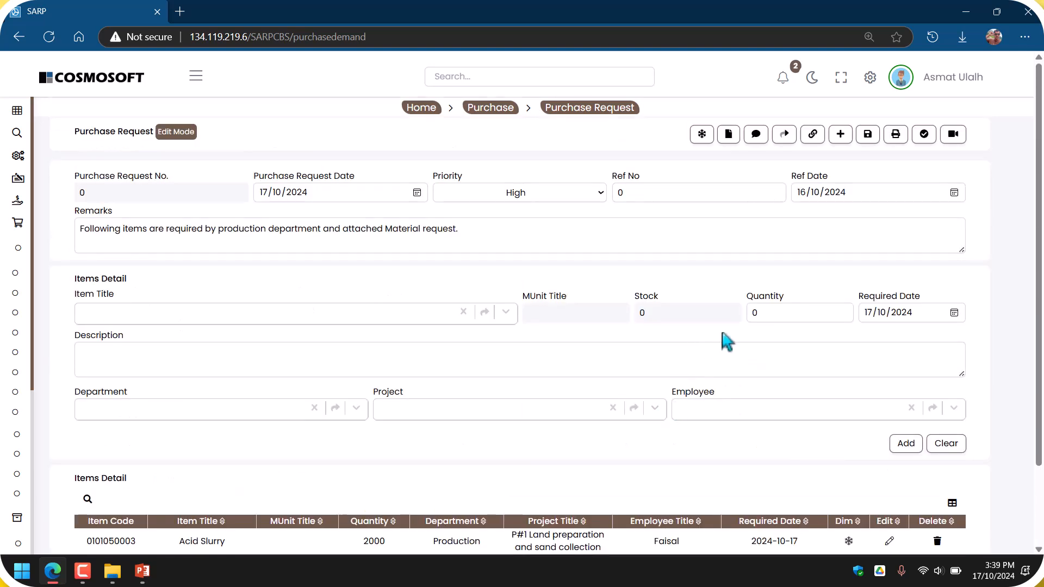
scroll(575, 345, down, 2)
scroll(610, 342, up, 2)
click(813, 134)
click(790, 228)
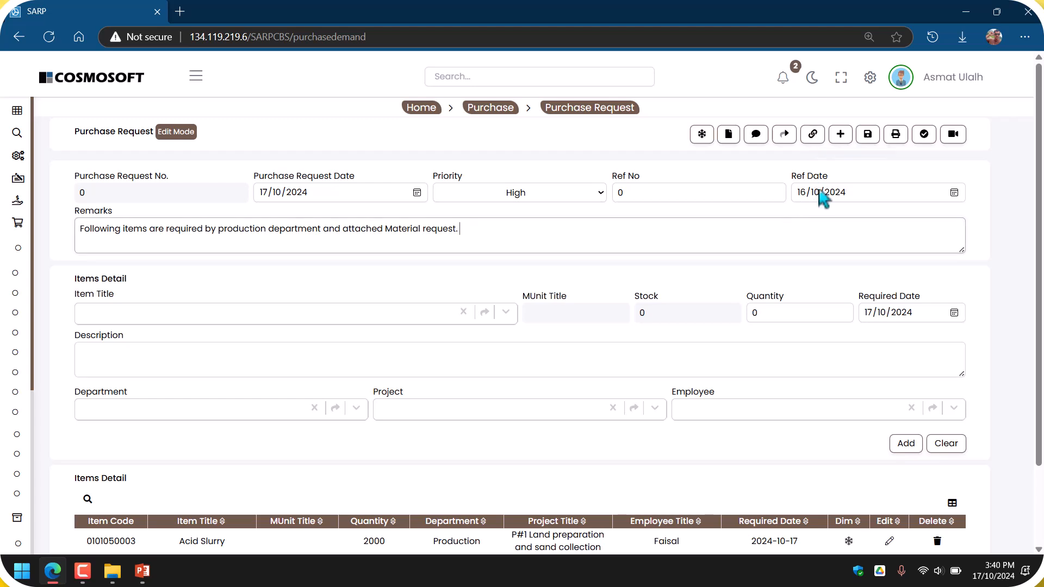
click(868, 134)
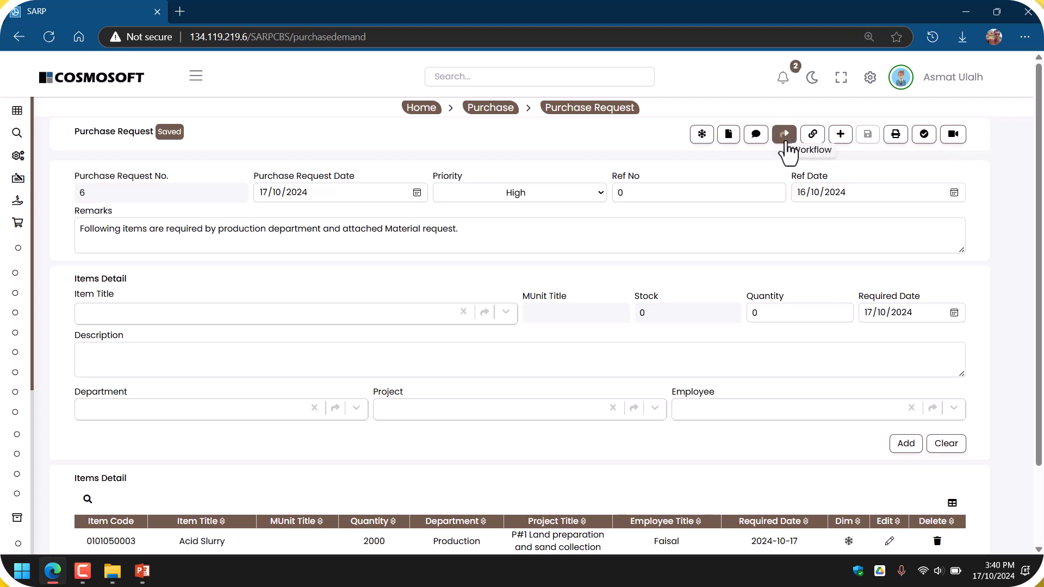
Open the saved request's dimensions and set CWIP Building to CWIP Sunder Ind. Plant
click(703, 139)
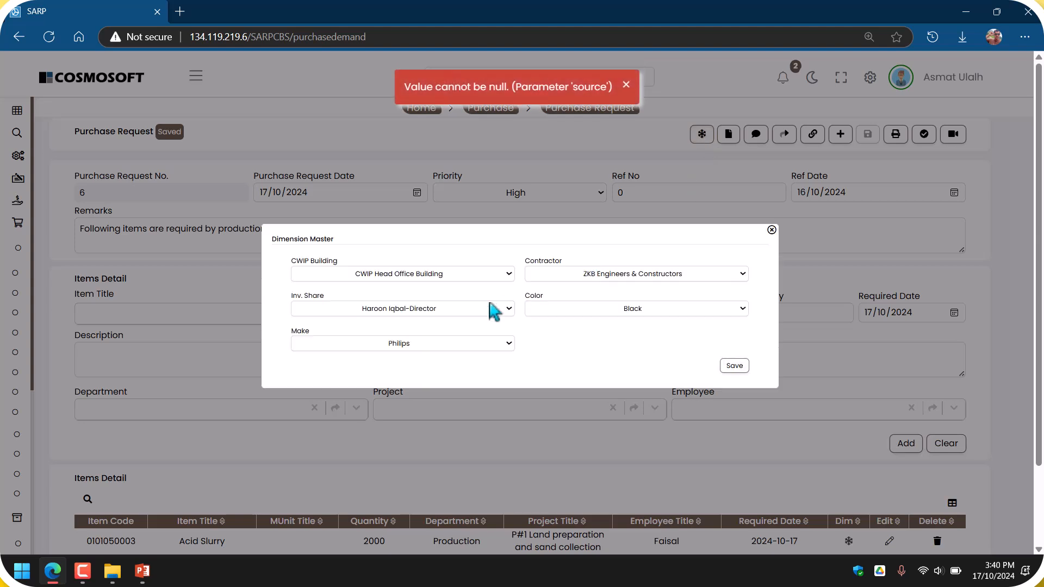
click(627, 85)
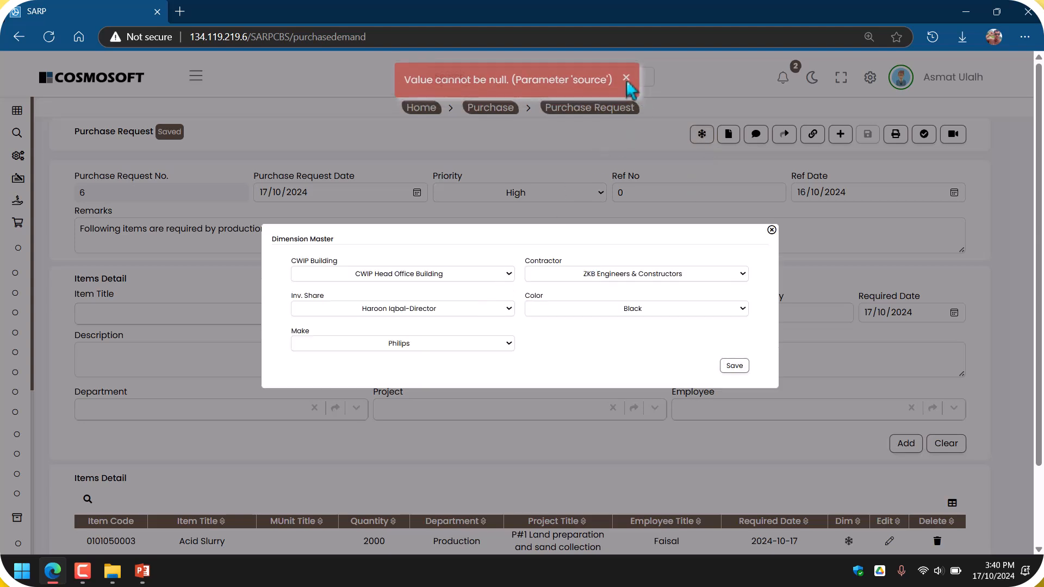
click(457, 275)
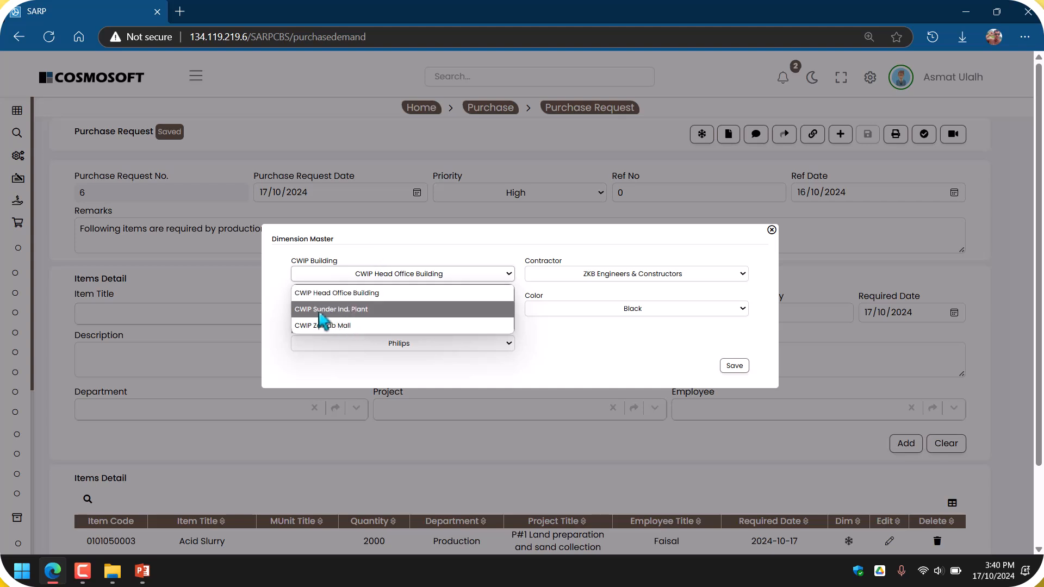
click(373, 311)
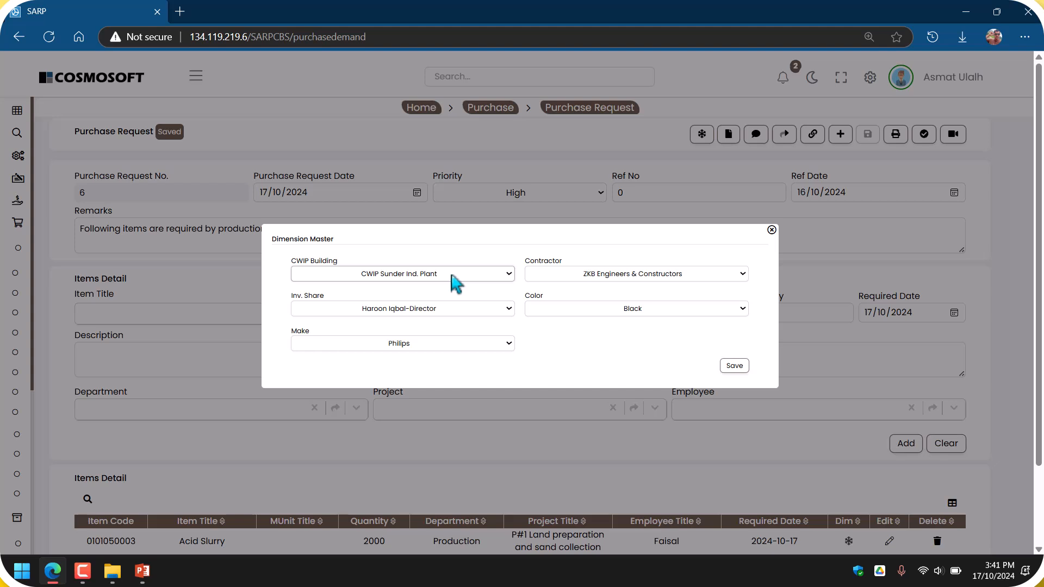
Set the Contractor dimension to M&B Civil Constructors Pvt. Ltd
click(624, 273)
click(641, 310)
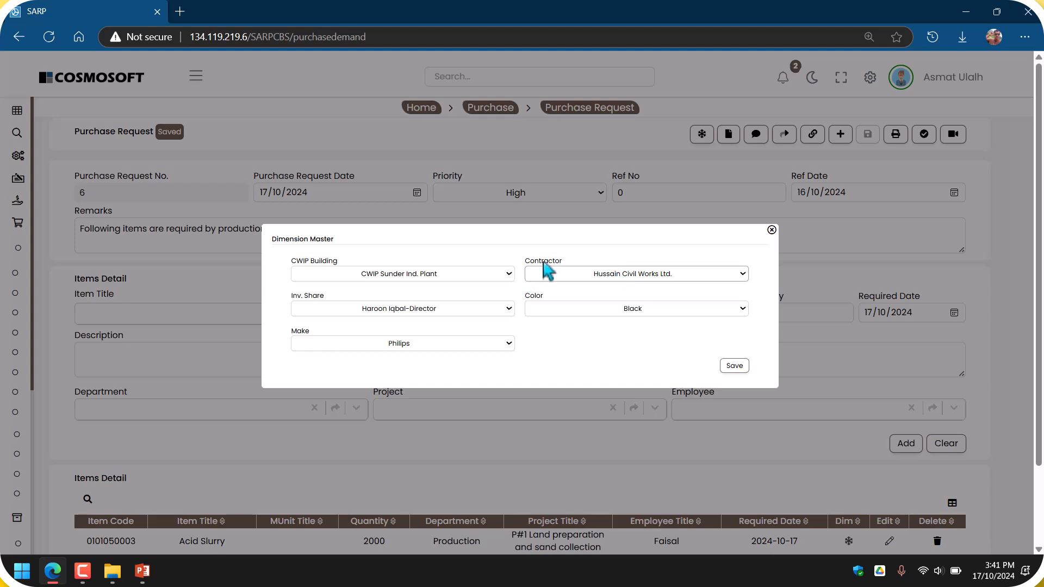
drag(528, 261, 551, 262)
click(631, 274)
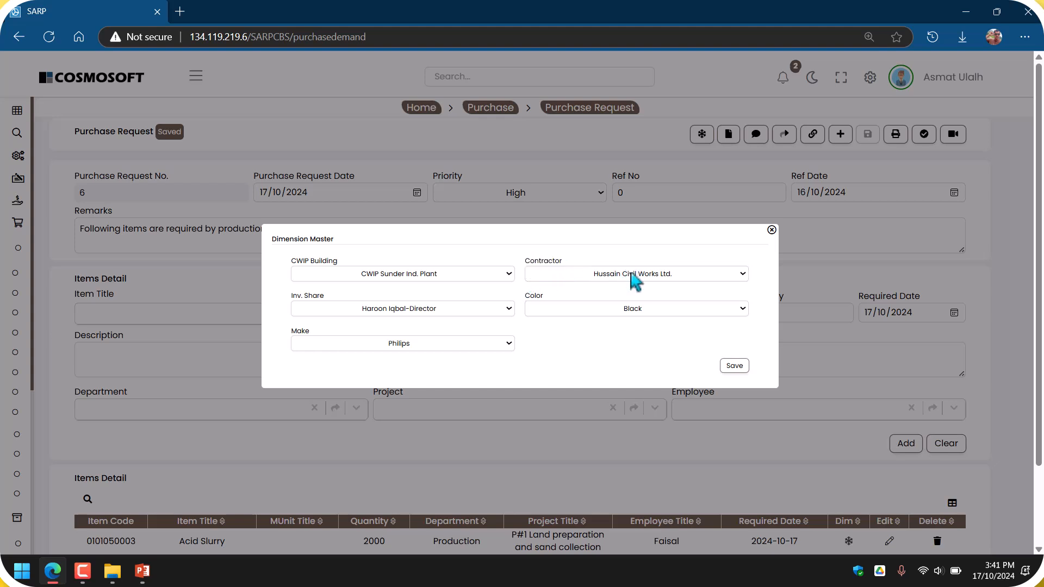
click(674, 327)
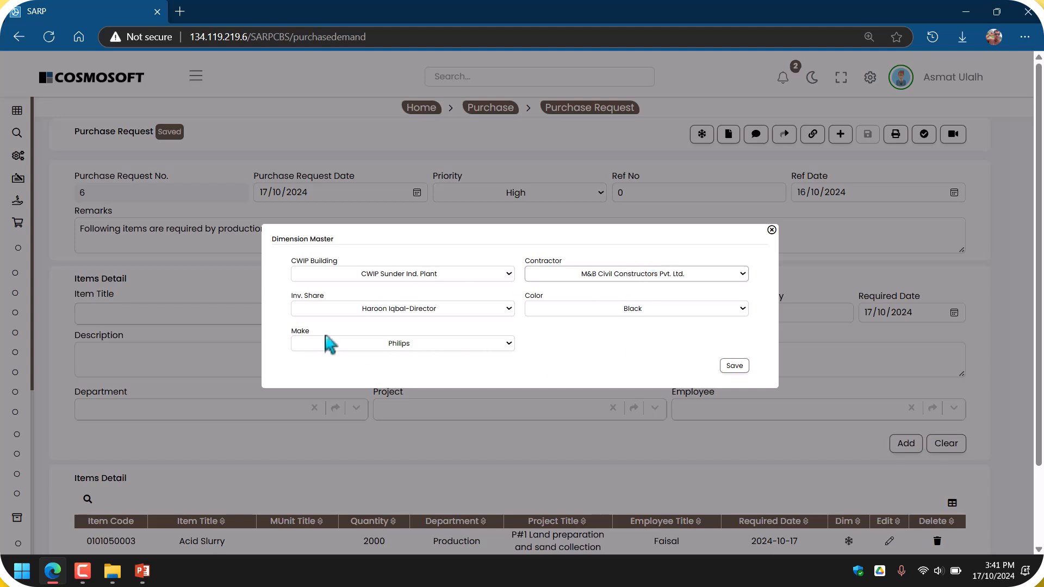
Set the Inv. Share dimension to the second listed director, Color to Brown and Make to Toshiba
click(465, 308)
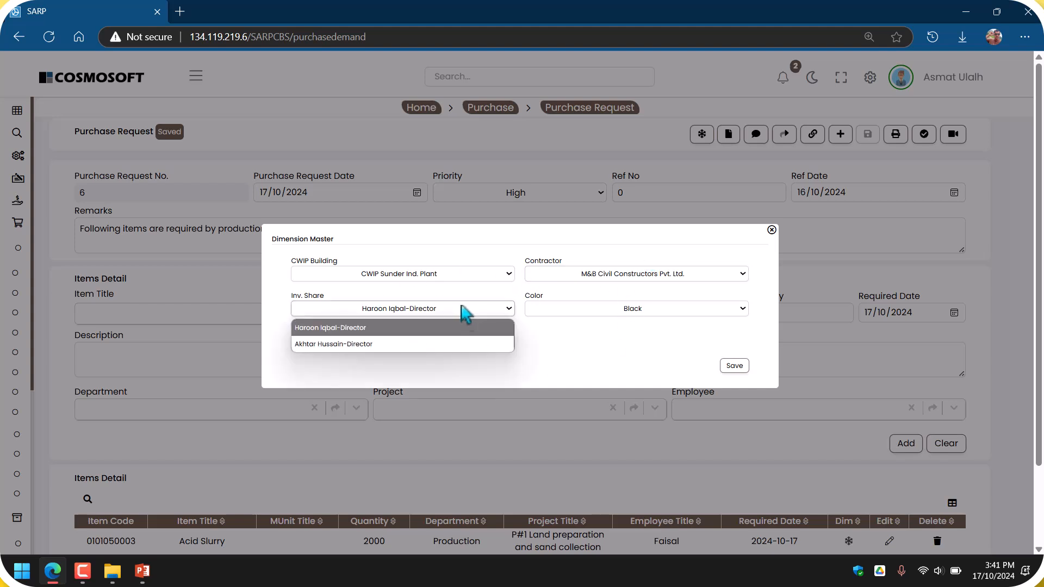
click(415, 349)
click(641, 307)
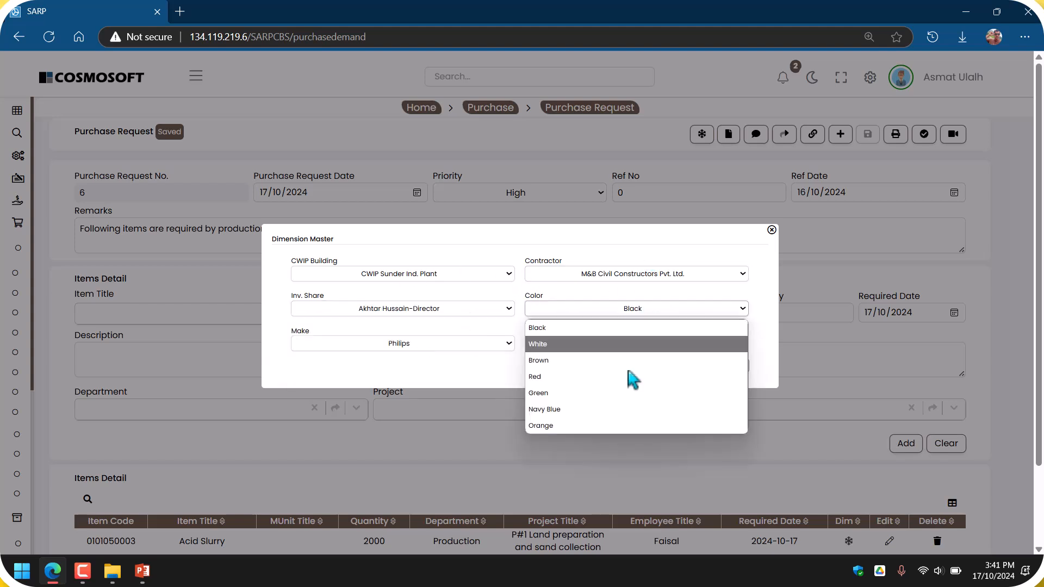
click(593, 360)
click(401, 344)
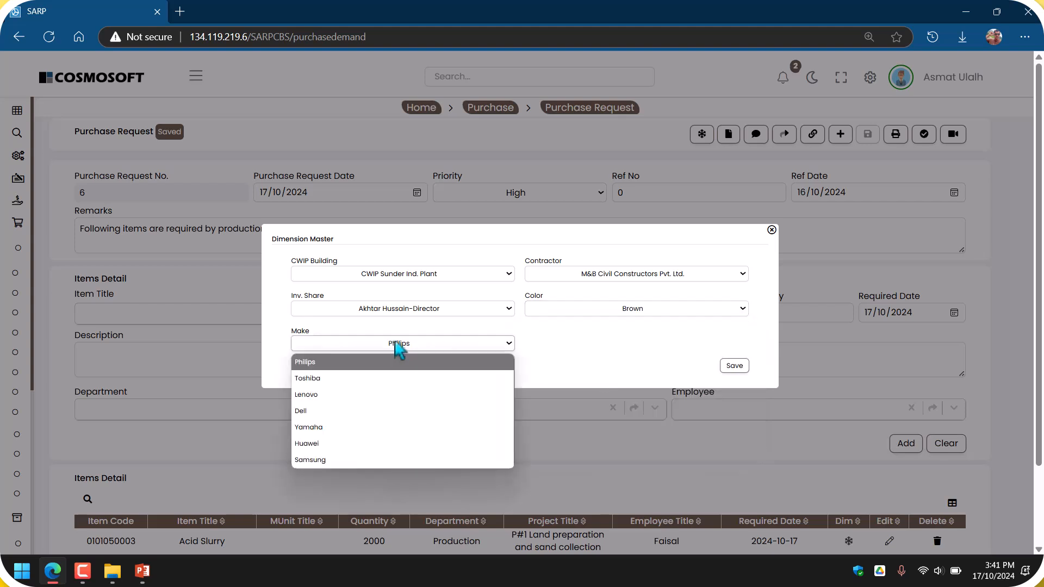
click(362, 379)
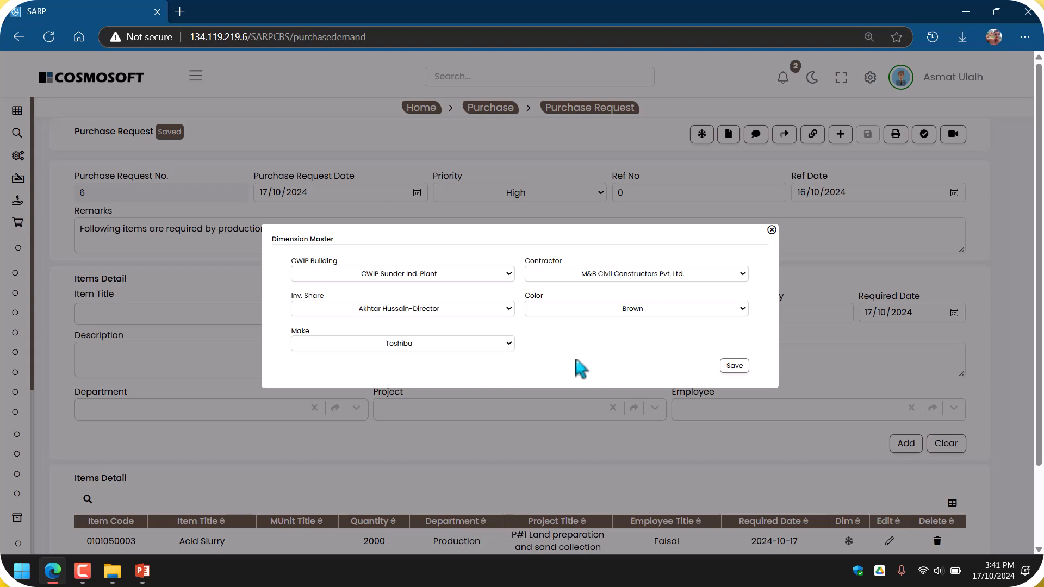
Save the selected dimensions and attach the BG Beverages Scope of work Description Word document to the purchase request
click(734, 367)
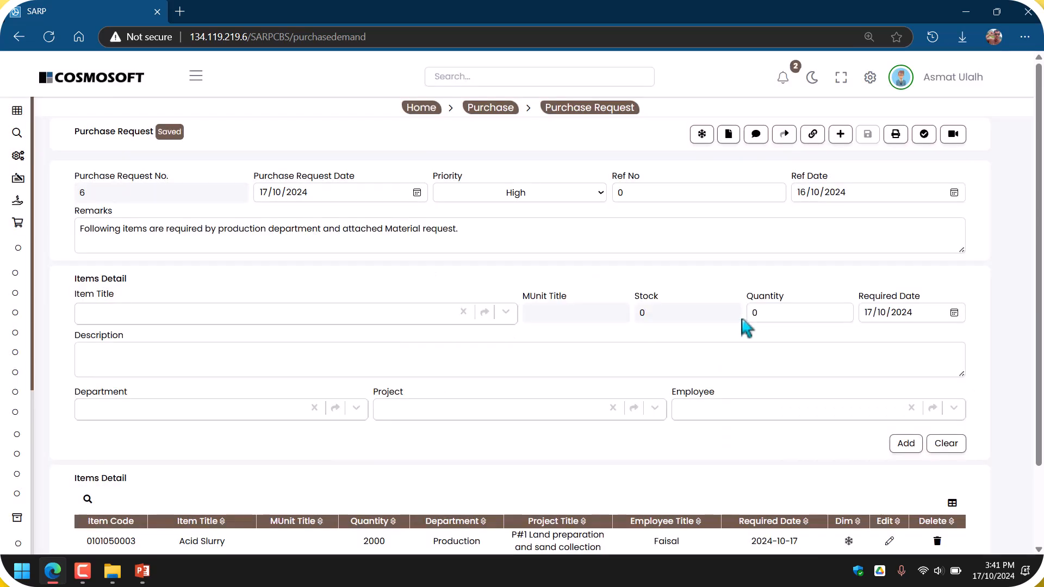
click(729, 134)
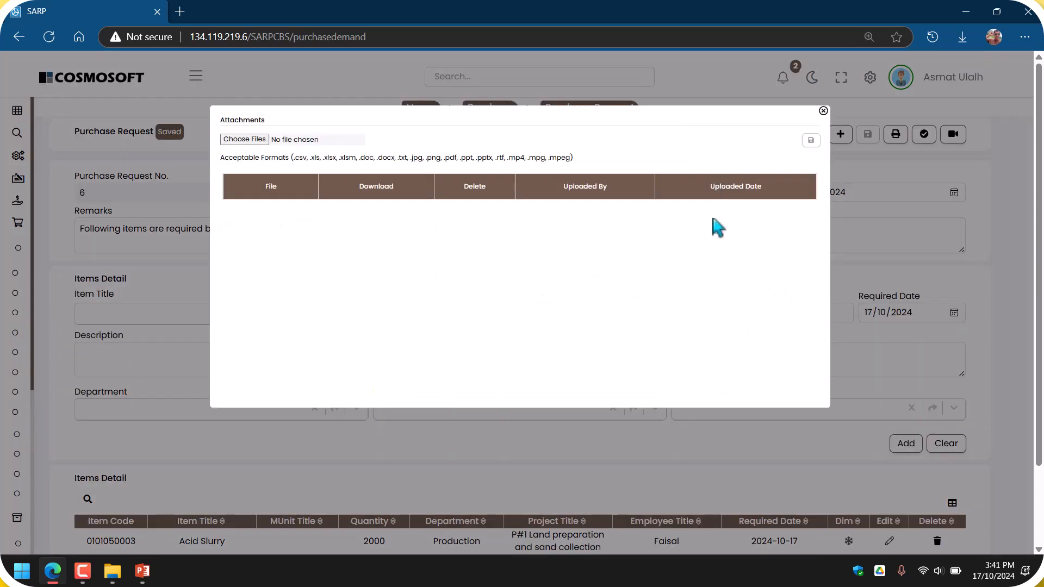
click(246, 144)
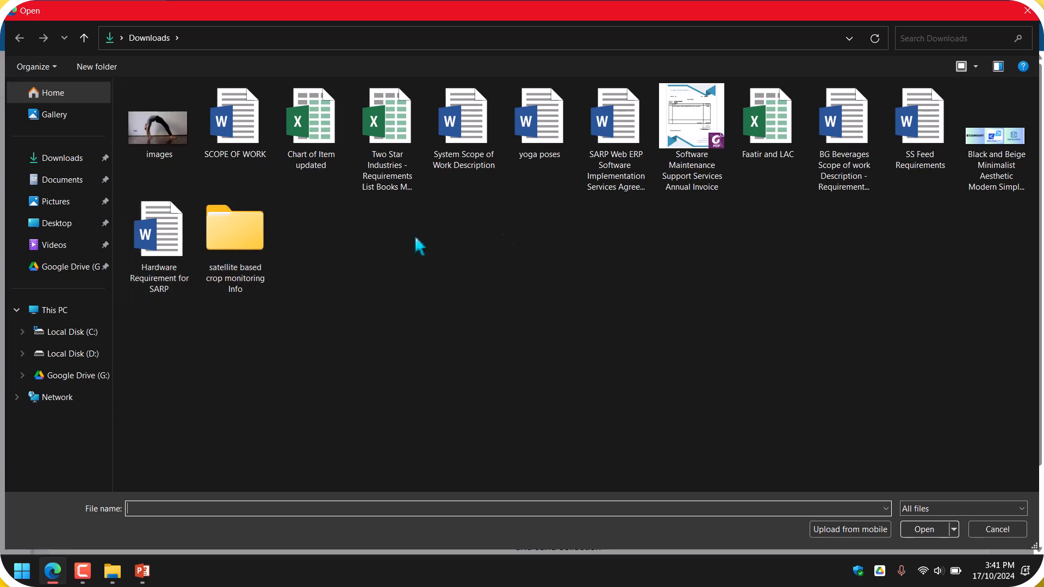
double_click(849, 123)
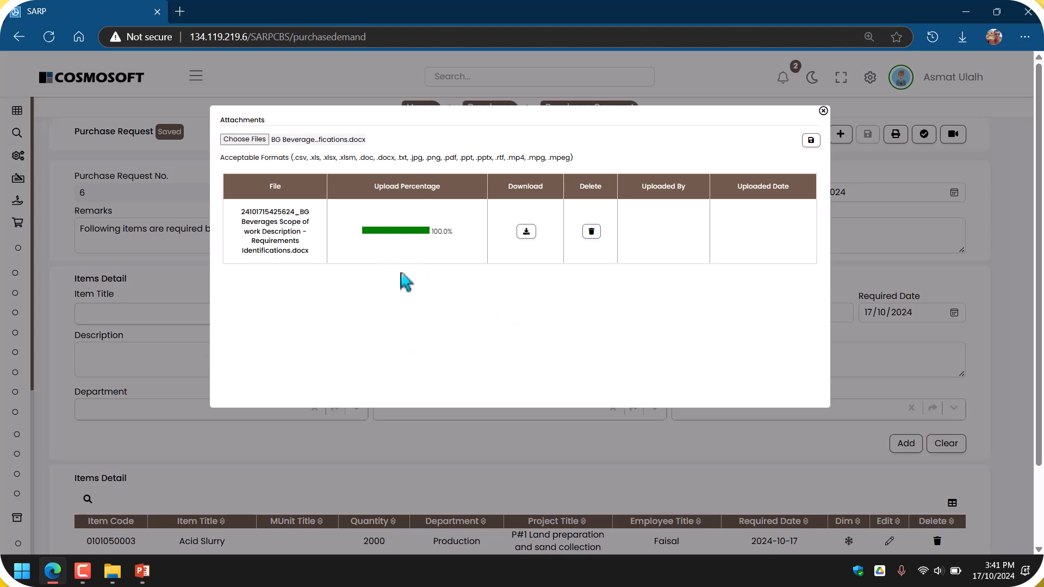
Add the Software Maintenance Support Services Annual Invoice PDF as a second attachment and save the attachments
click(240, 139)
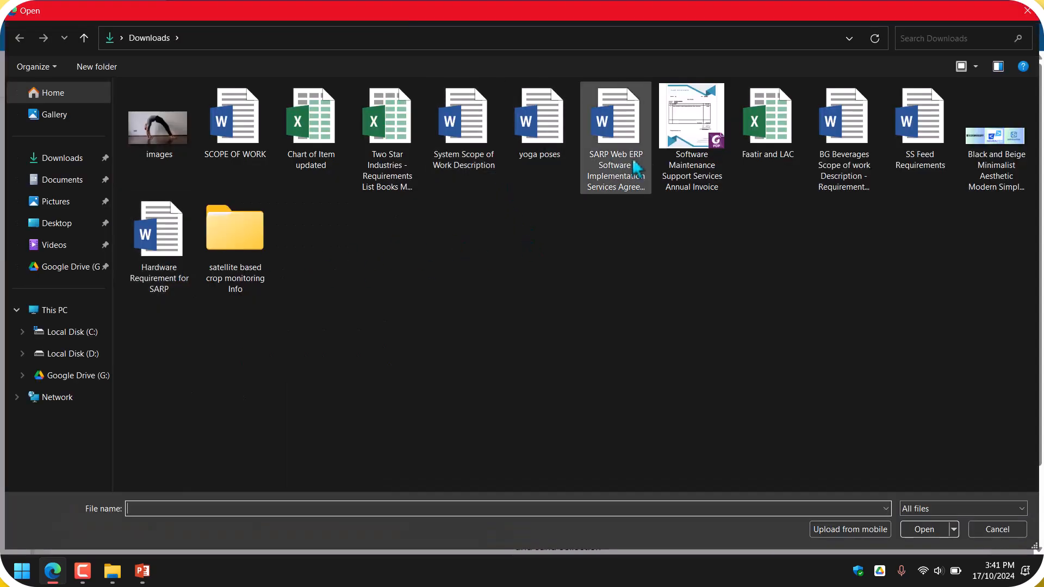
double_click(691, 125)
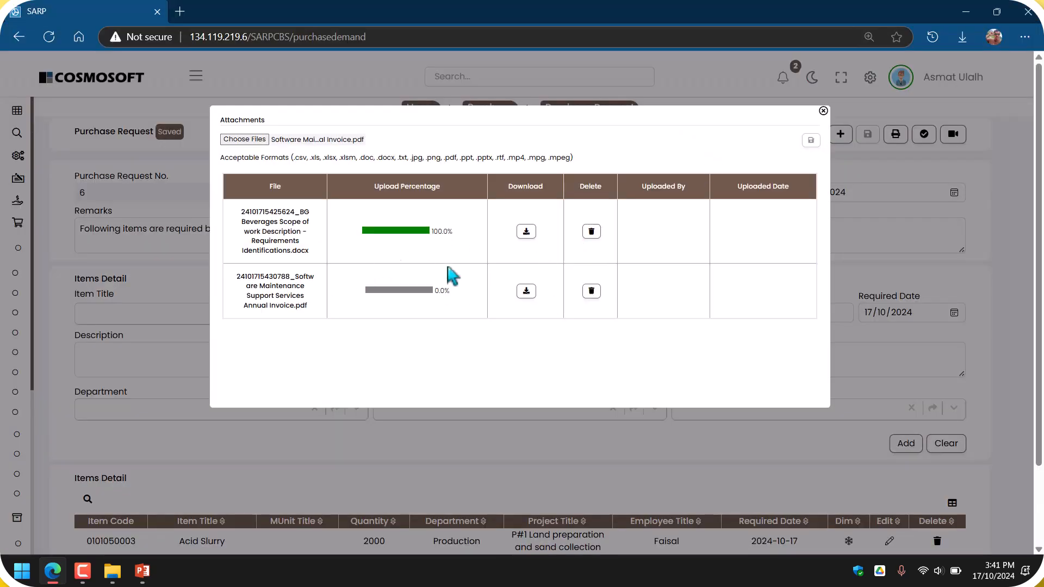
drag(315, 252, 294, 253)
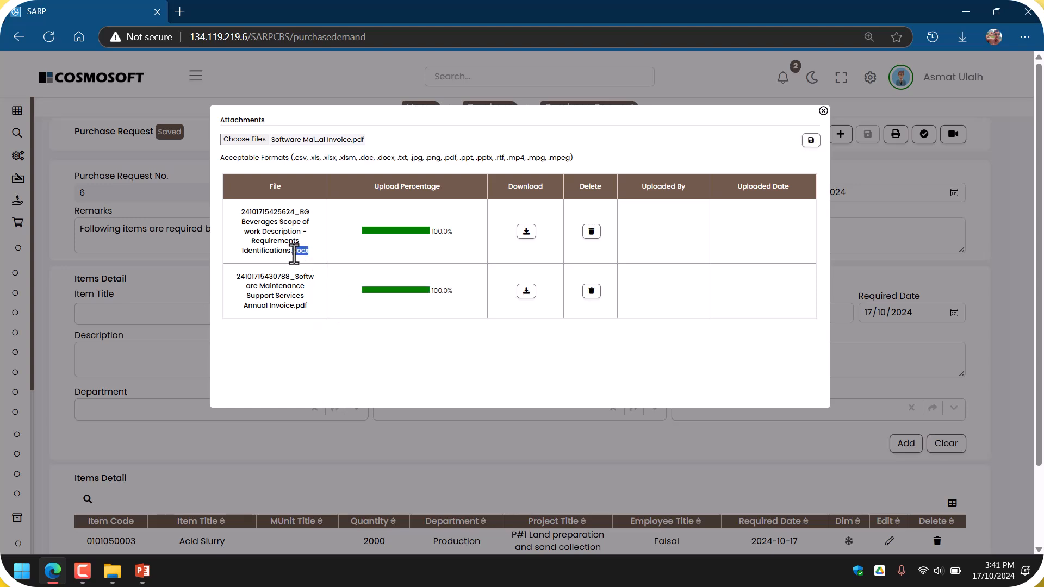
drag(314, 309, 297, 312)
drag(295, 158, 428, 161)
click(521, 163)
click(638, 147)
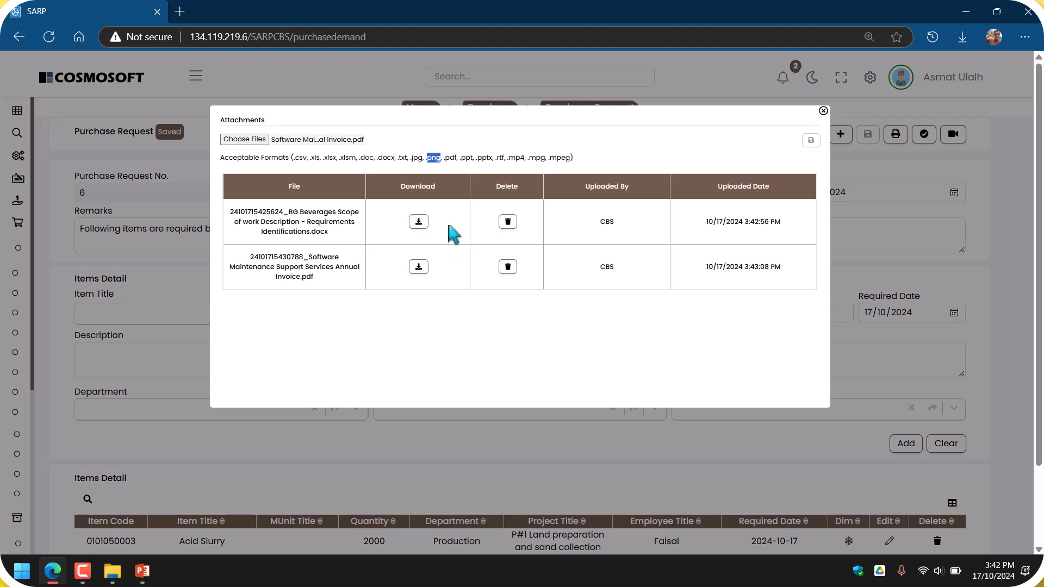
click(824, 111)
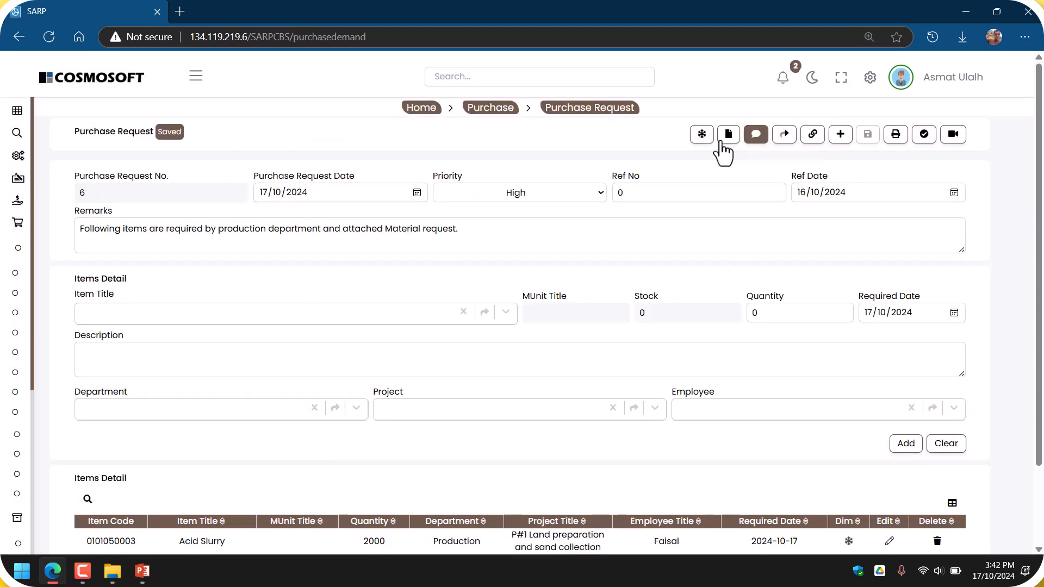
View the purchase request's Send To Approval workflow dialog and its comment field, and close it without sending
click(785, 135)
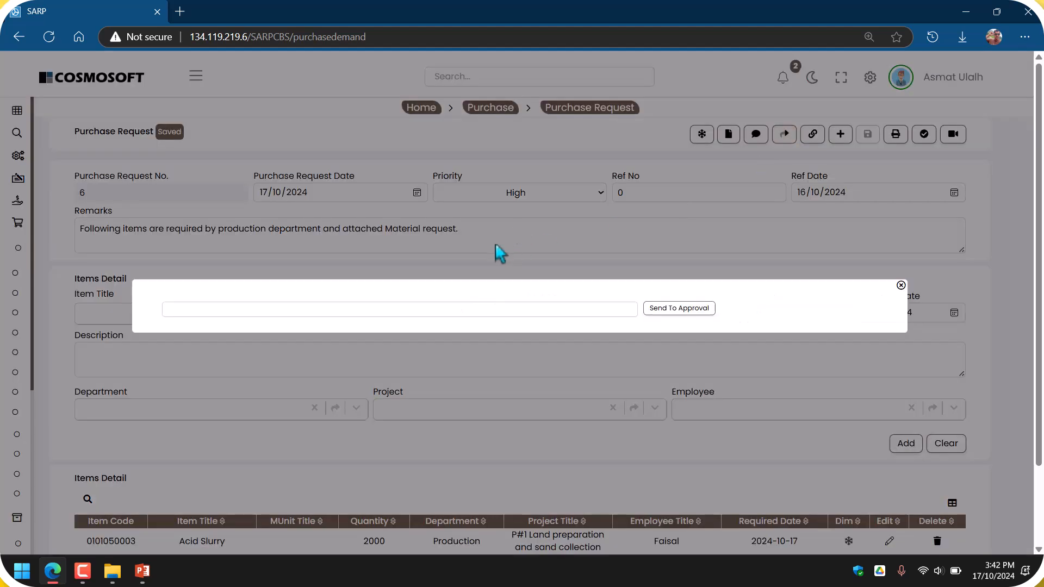
click(337, 316)
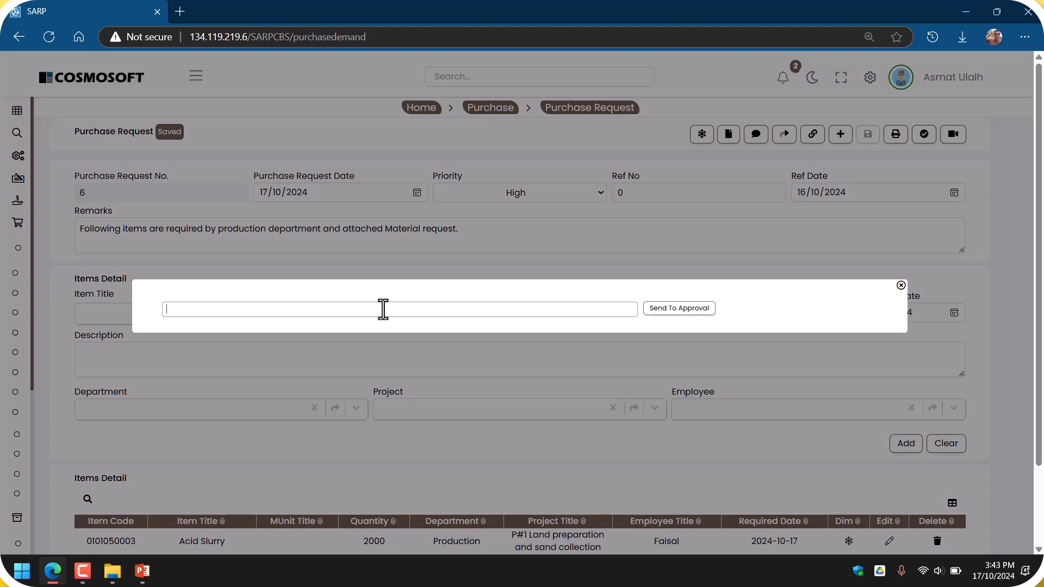
click(444, 306)
click(901, 285)
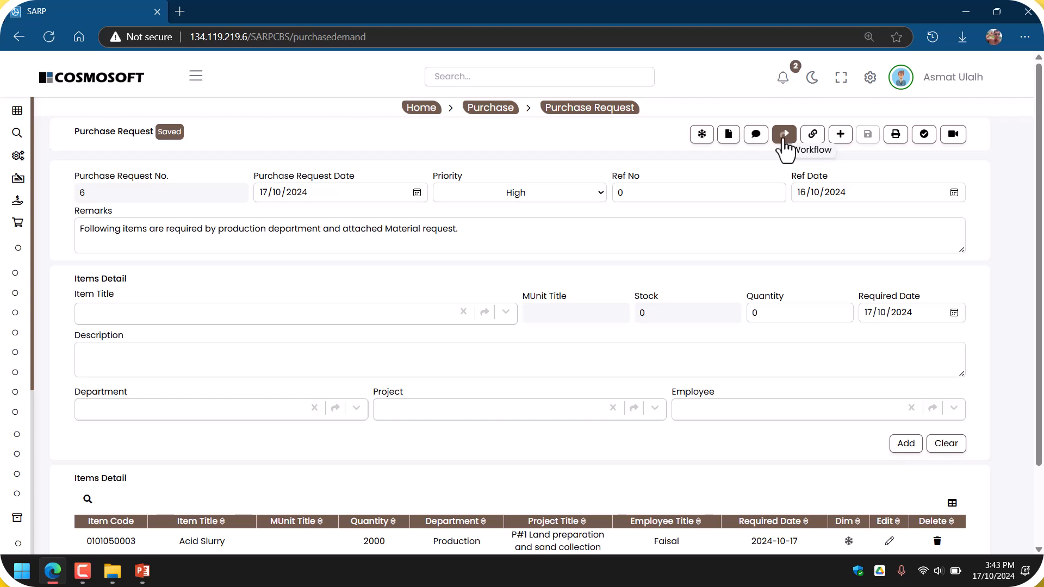
click(924, 135)
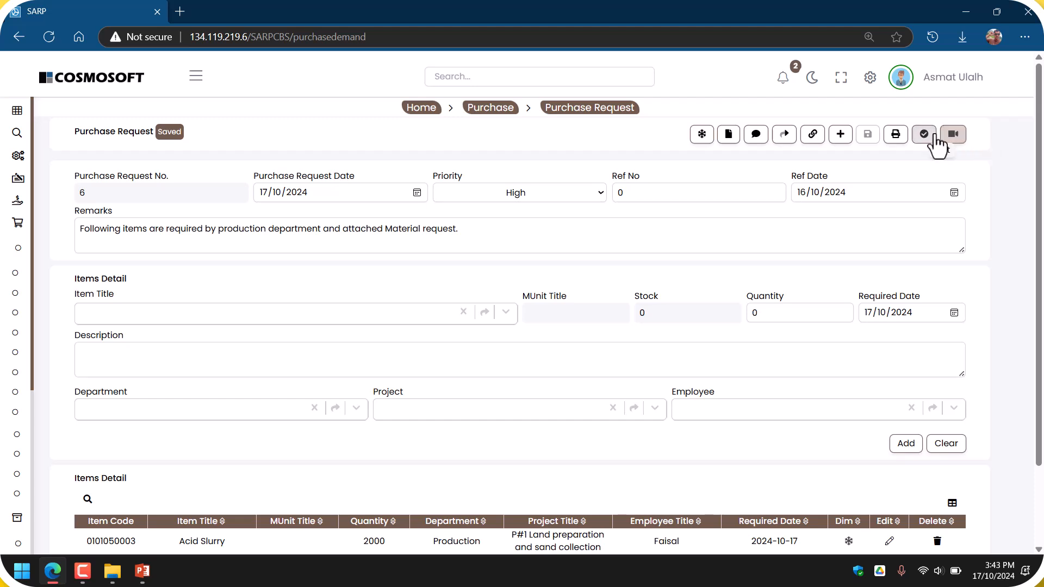
Open the Purchase Request Approval workflow from the Workflow List in the configurations
mouse_move(2, 181)
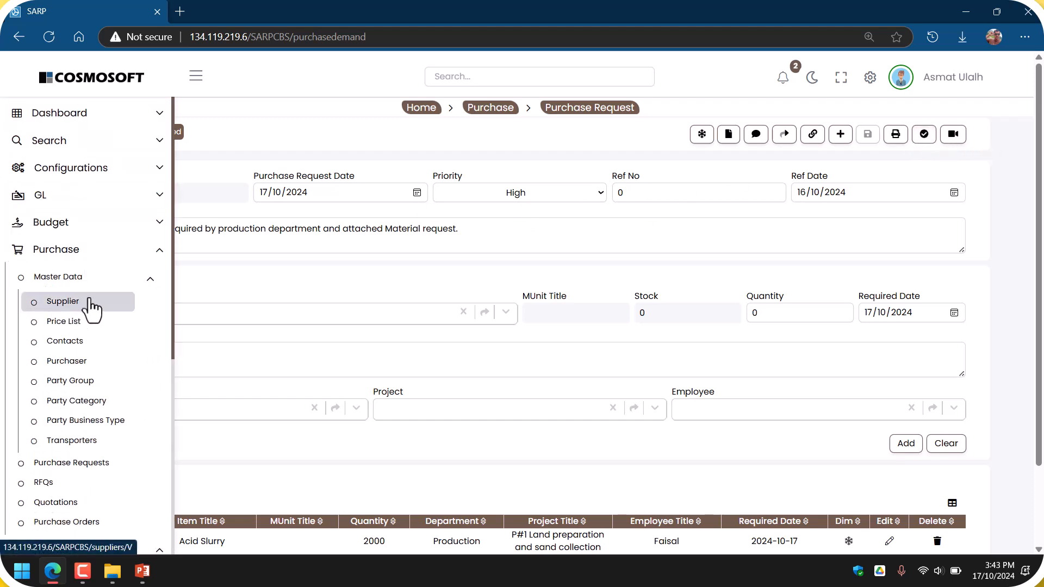
click(83, 169)
click(84, 220)
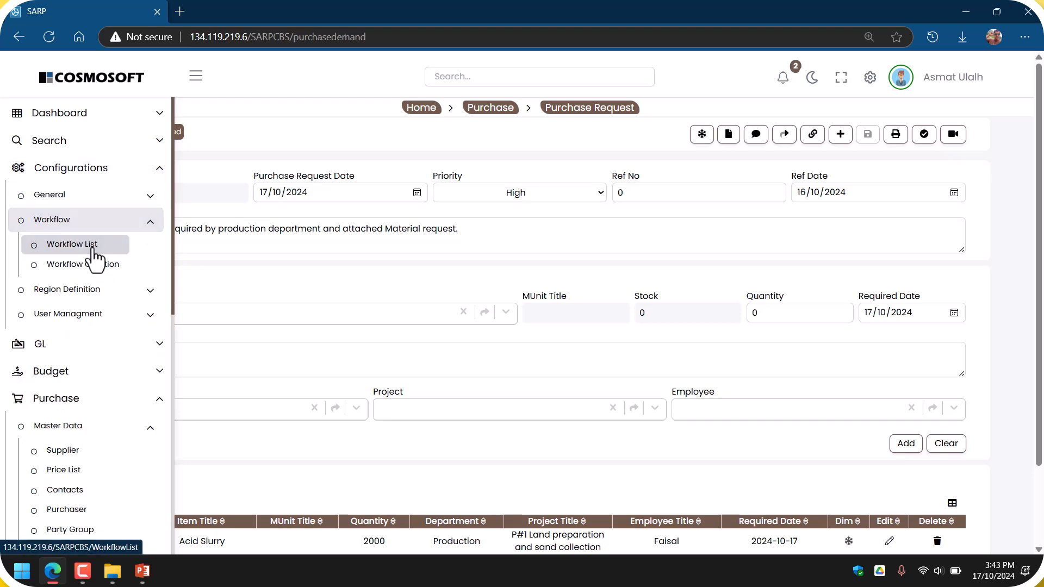
click(97, 246)
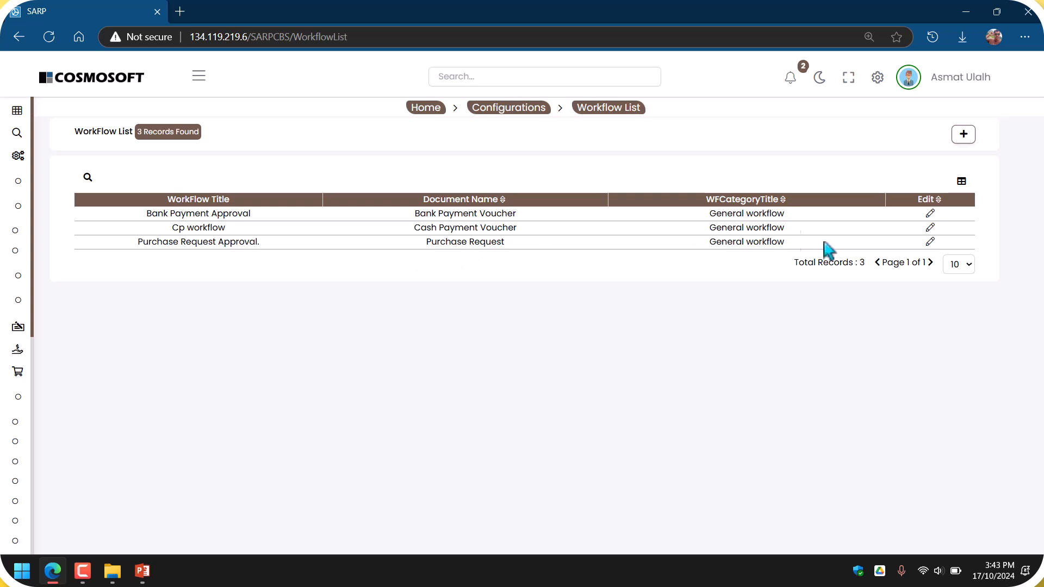
click(930, 240)
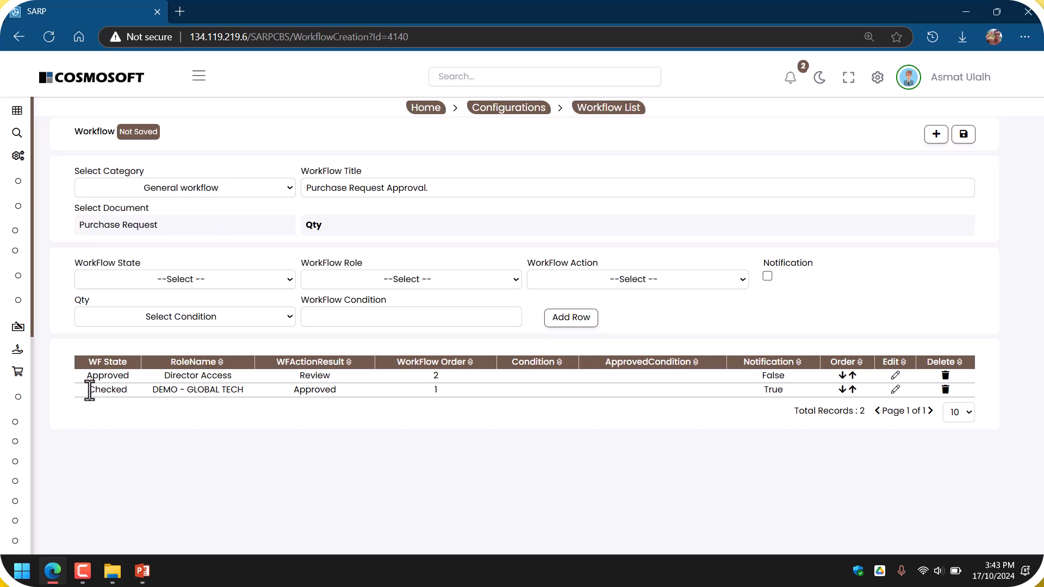
Examine the workflow's Checked and Approved rows for their roles, action results, order and notification settings
drag(87, 390, 233, 408)
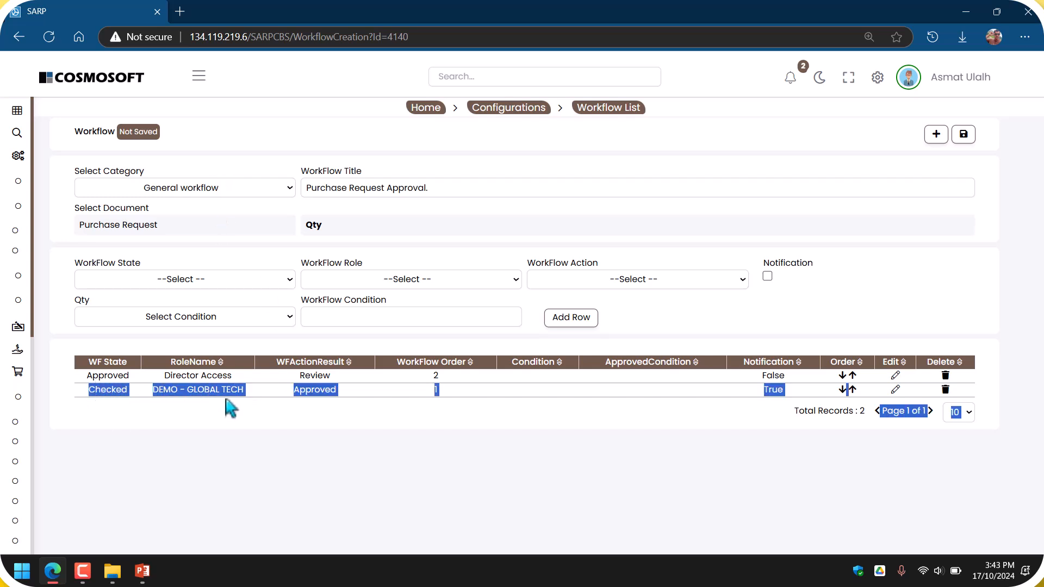
click(239, 408)
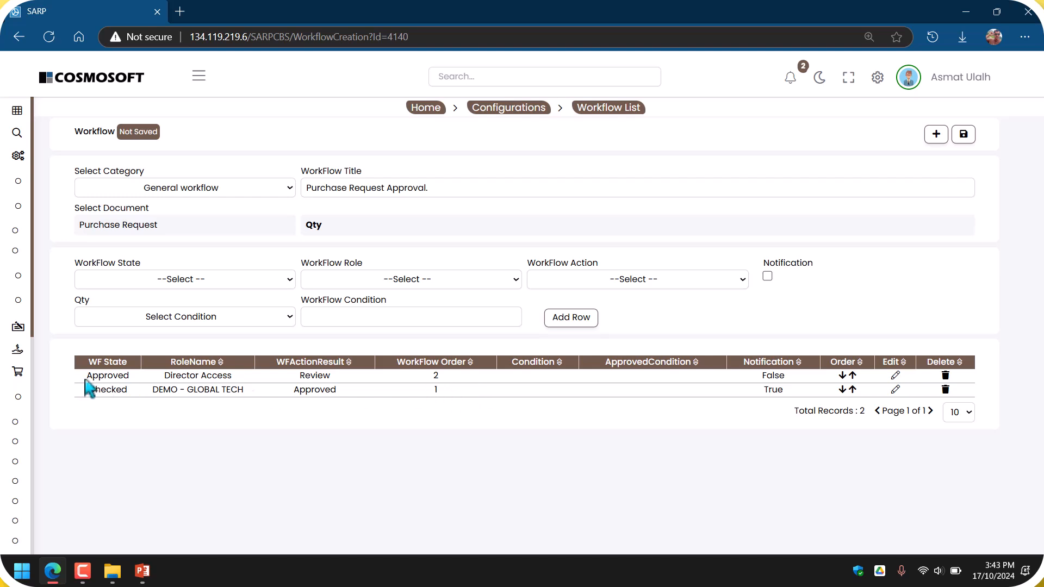
drag(87, 379, 920, 384)
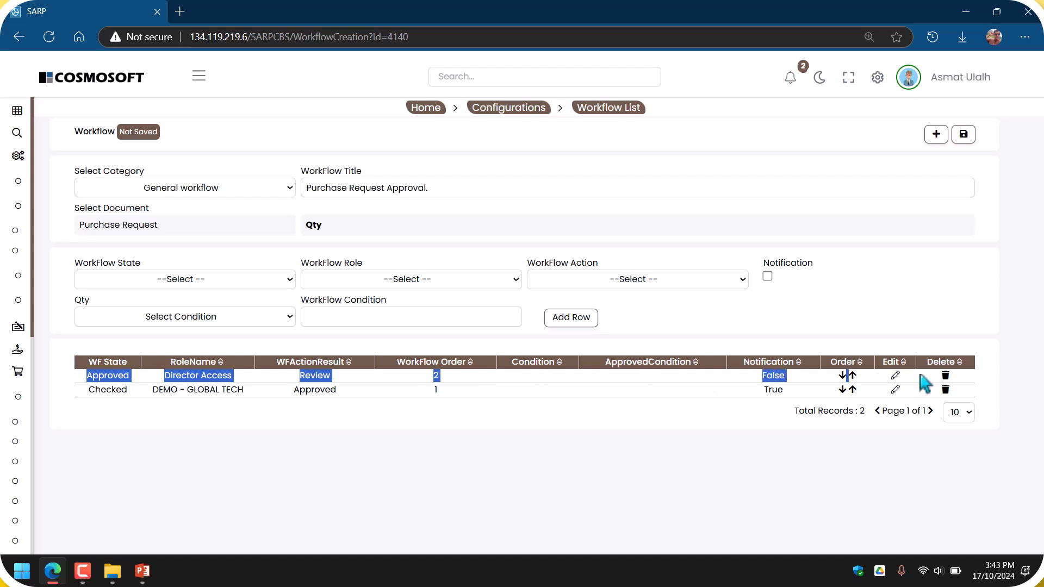
click(430, 427)
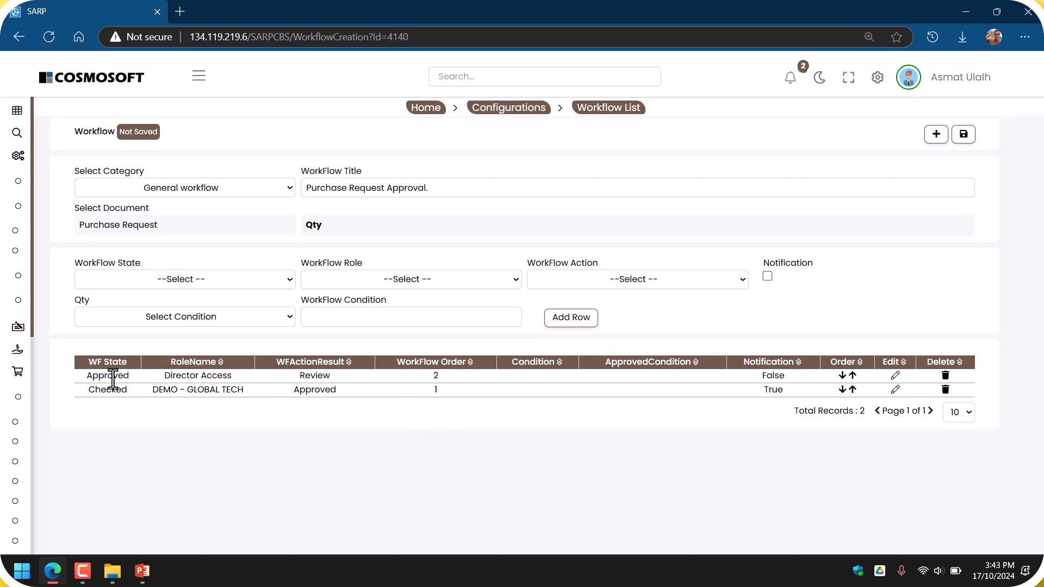
Reopen purchase request 6 from the Purchase Requests and view its printable report
mouse_move(28, 258)
mouse_move(18, 368)
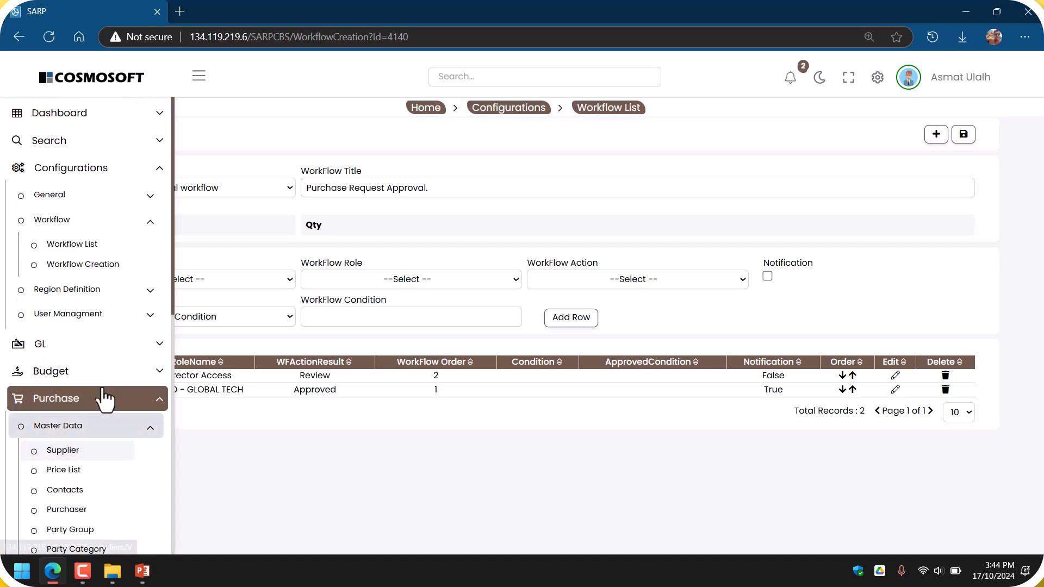
scroll(114, 435, down, 3)
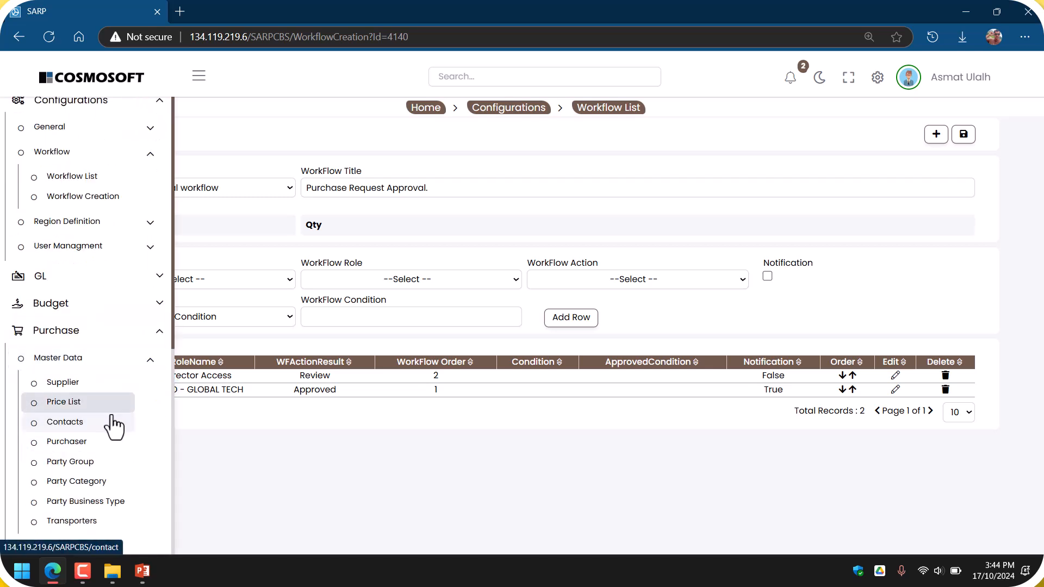
click(84, 478)
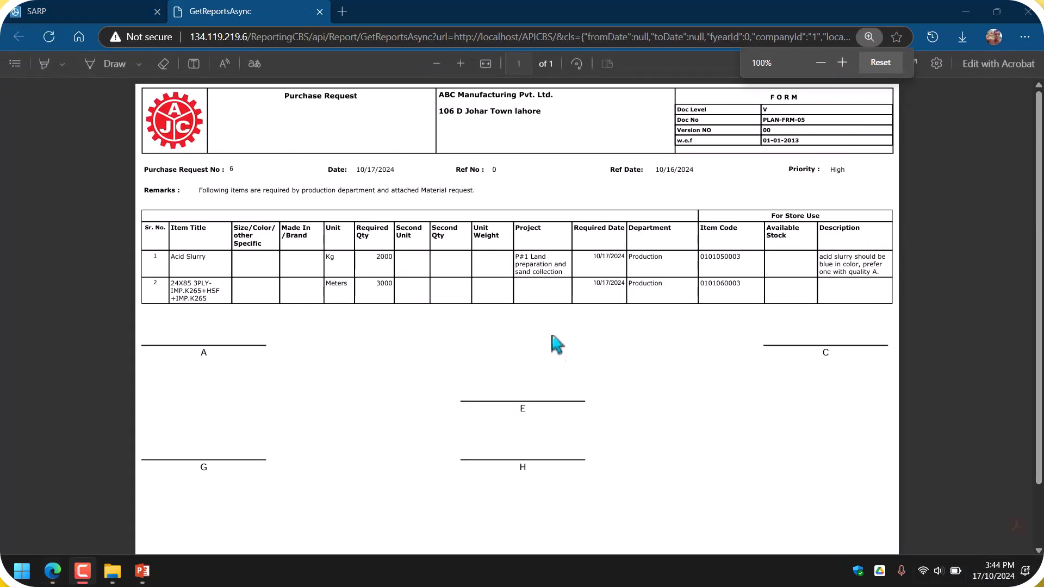
click(81, 11)
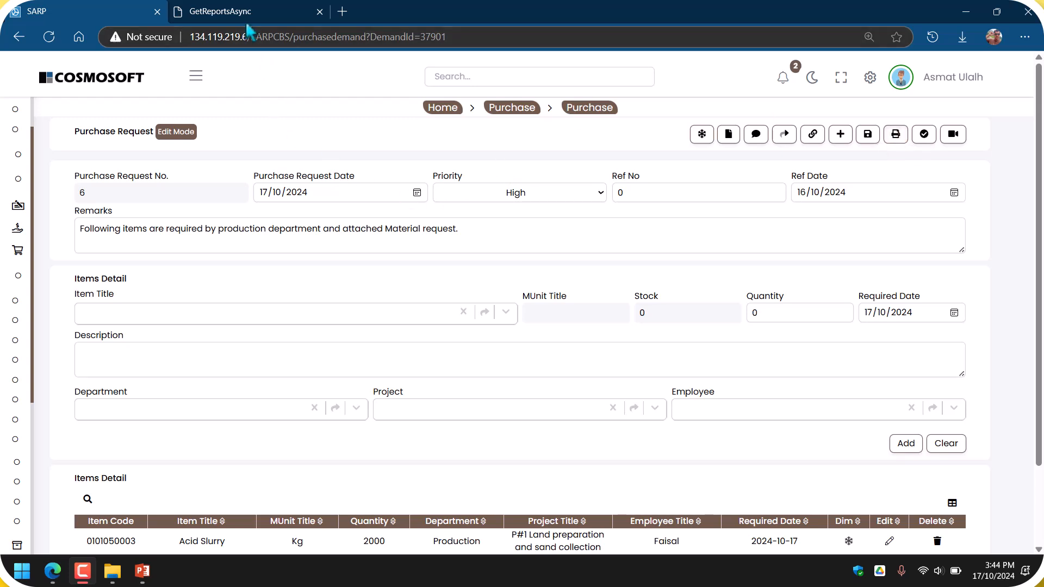
click(232, 15)
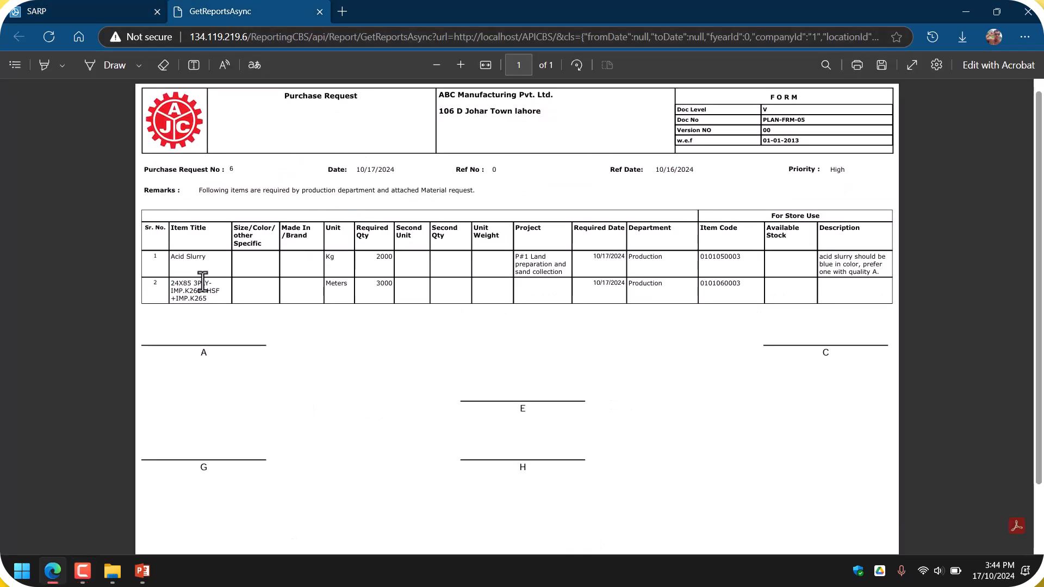
Review the report's item titles, departments, item codes and descriptions, and return to the purchase request form
drag(213, 296, 171, 262)
click(429, 279)
drag(665, 286, 630, 264)
click(642, 275)
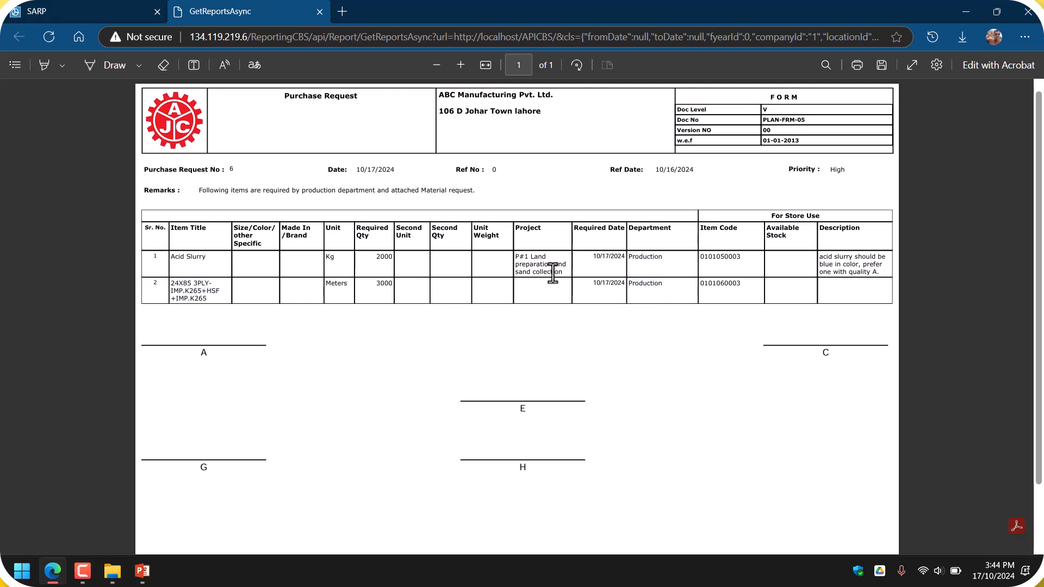
drag(742, 288, 694, 261)
click(731, 267)
drag(885, 266, 822, 258)
click(847, 263)
scroll(898, 270, up, 3)
scroll(898, 271, down, 7)
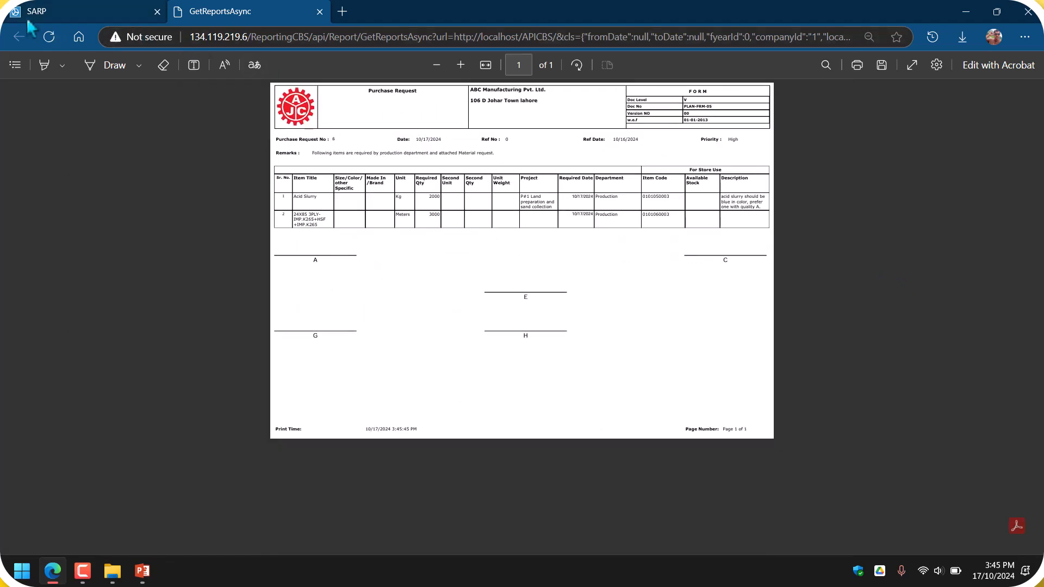
click(31, 16)
click(569, 225)
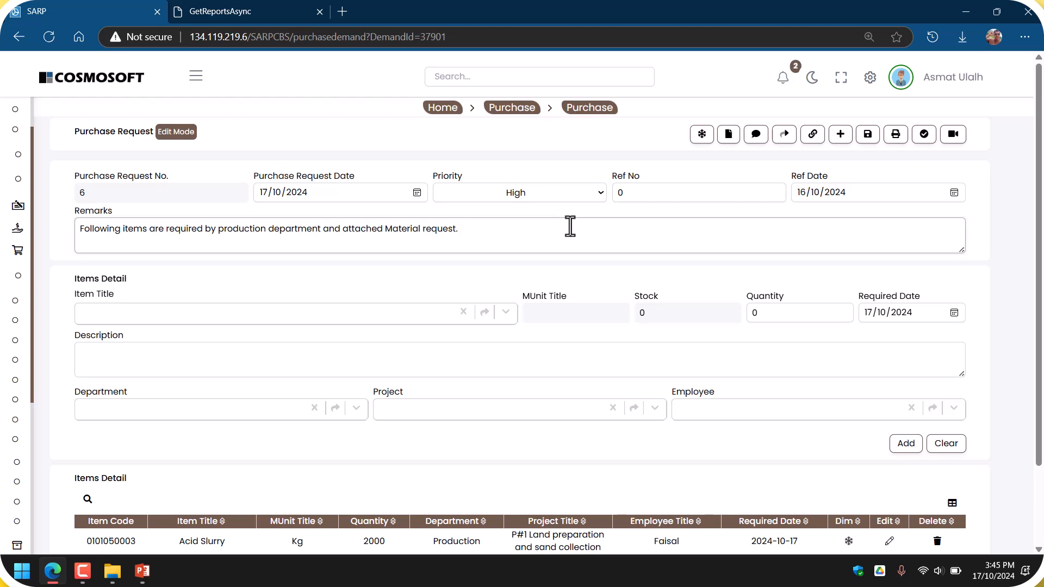